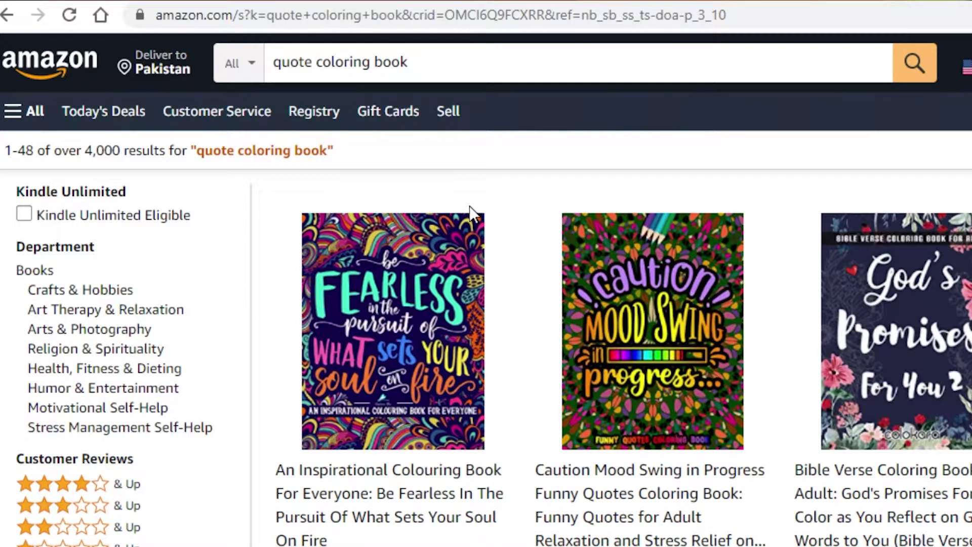
Open the best-selling "Inspirational Coloring Book For Adults" from the quote coloring book results and review its product details
scroll(775, 260, "down", 3)
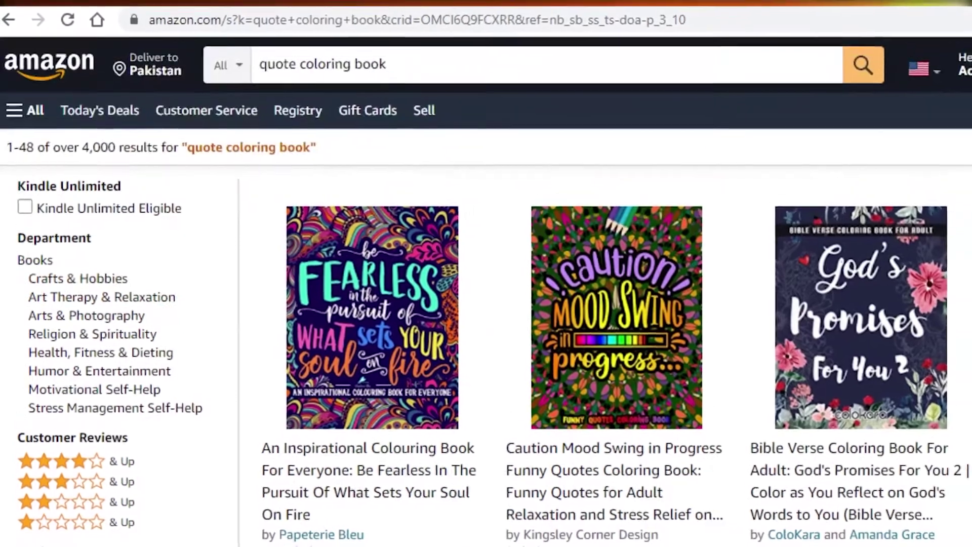
scroll(708, 266, "down", 5)
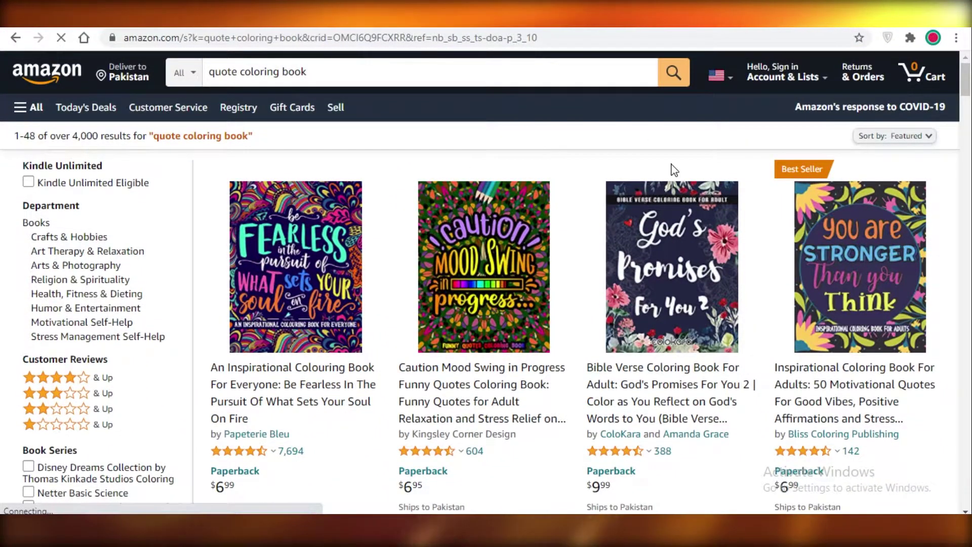
left_click(802, 190)
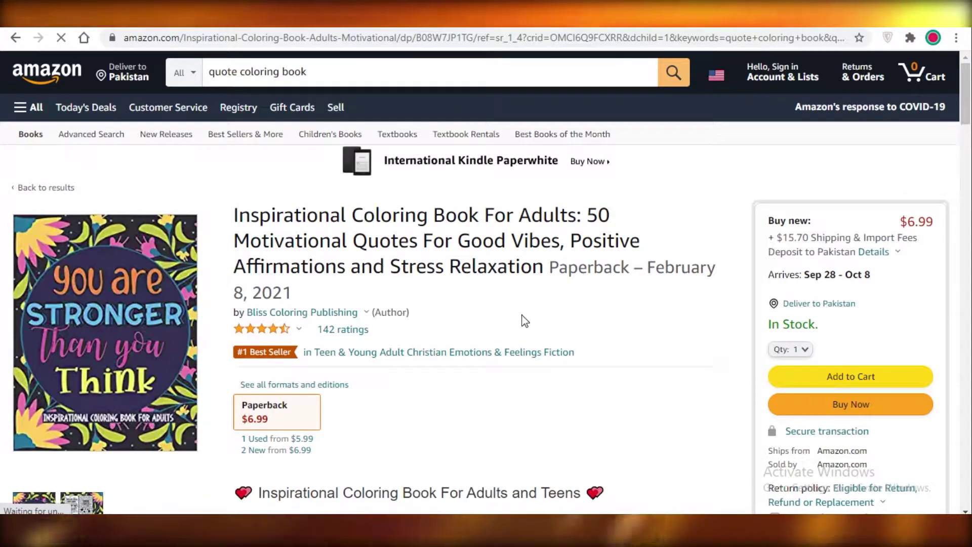
scroll(506, 324, "down", 1)
scroll(431, 304, "down", 15)
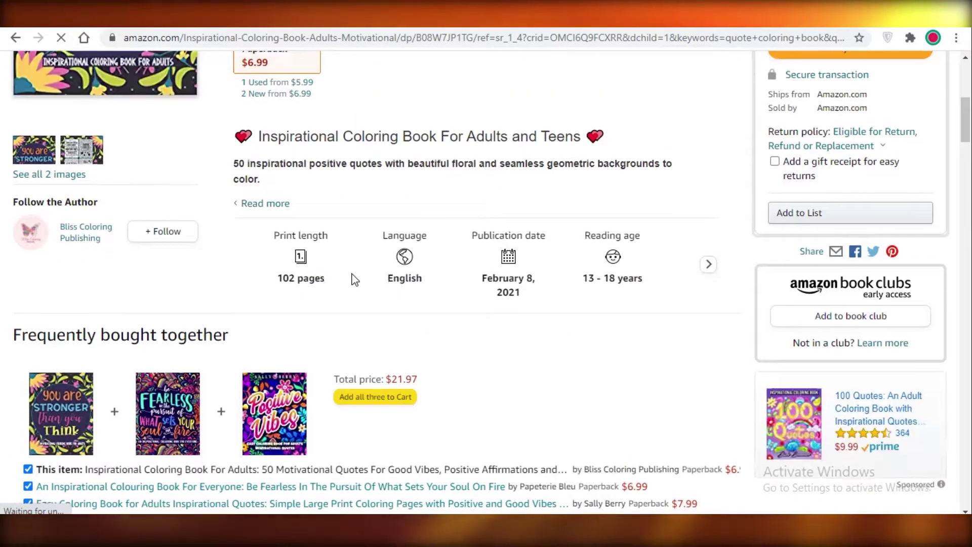
scroll(396, 333, "down", 8)
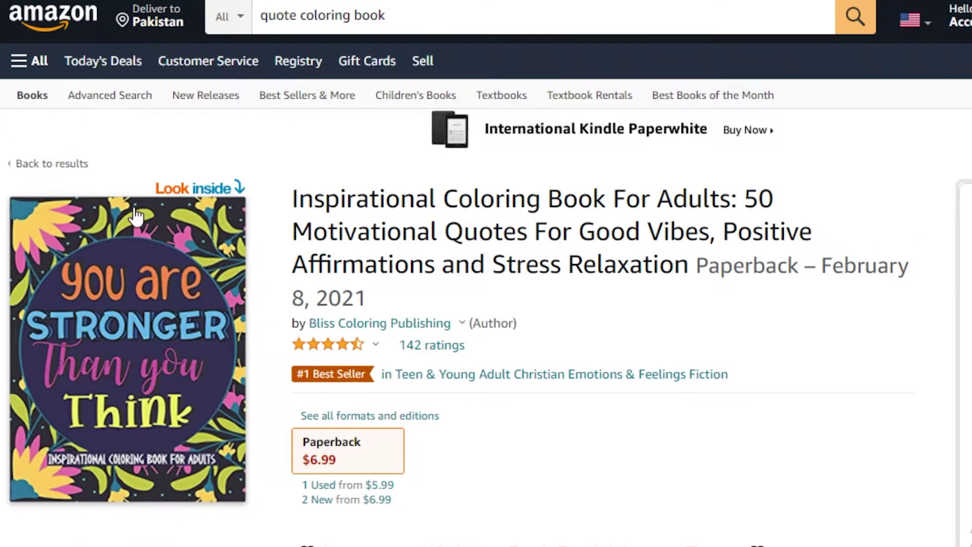
scroll(186, 435, "down", 3)
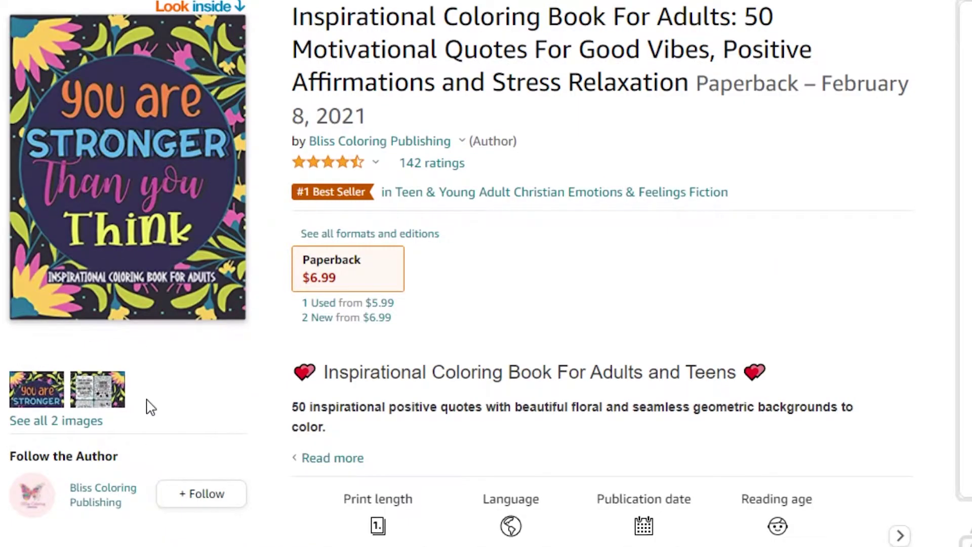
Preview the cover and sample interior pages of the inspirational coloring book through to its back cover
left_click(146, 122)
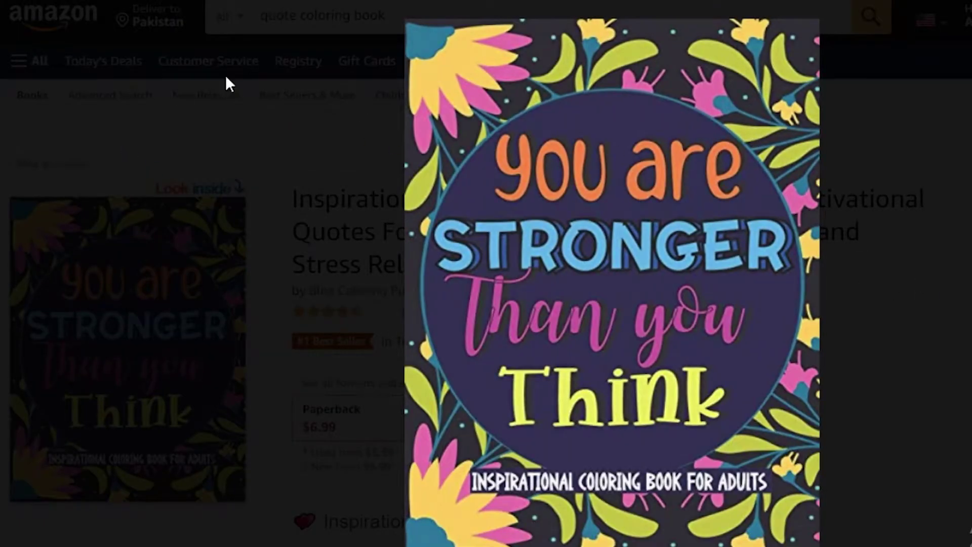
key("Escape")
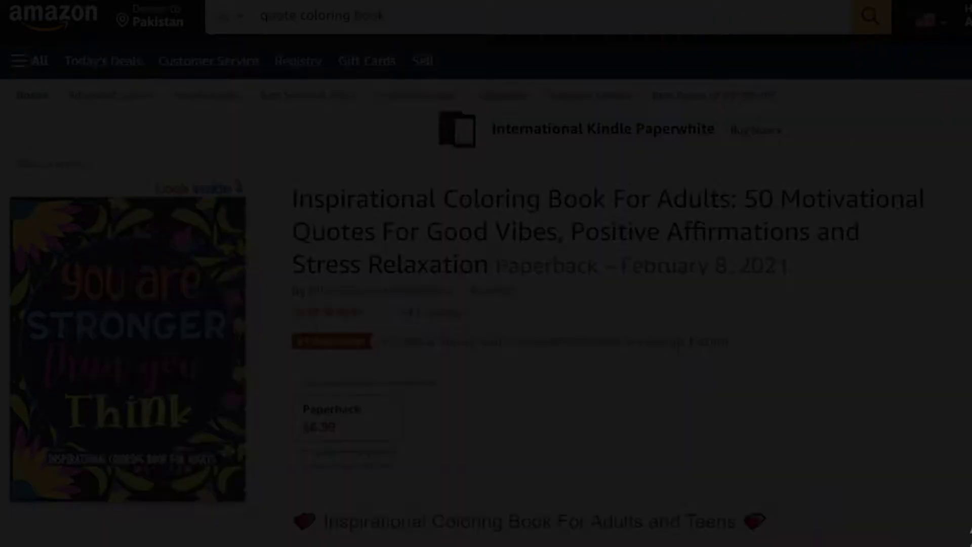
left_click(232, 184)
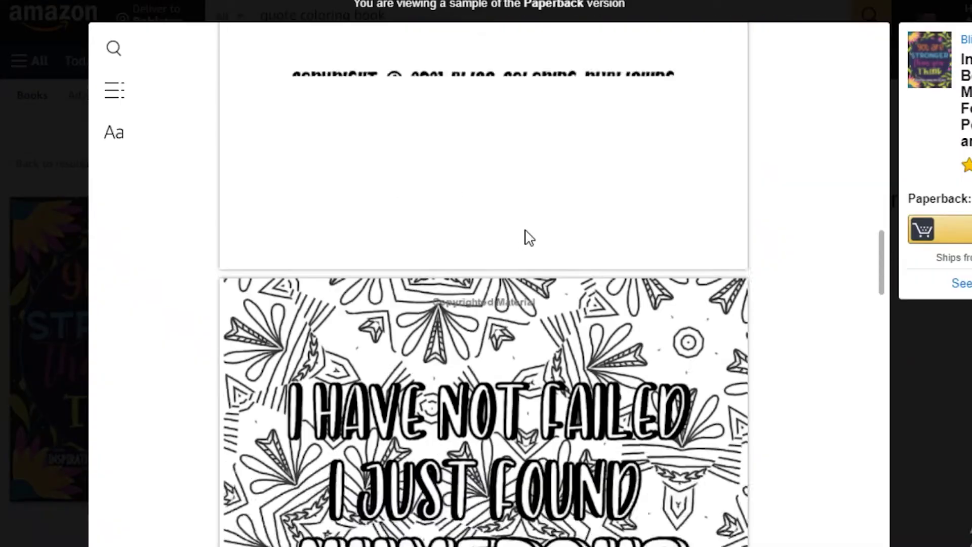
scroll(440, 206, "down", 15)
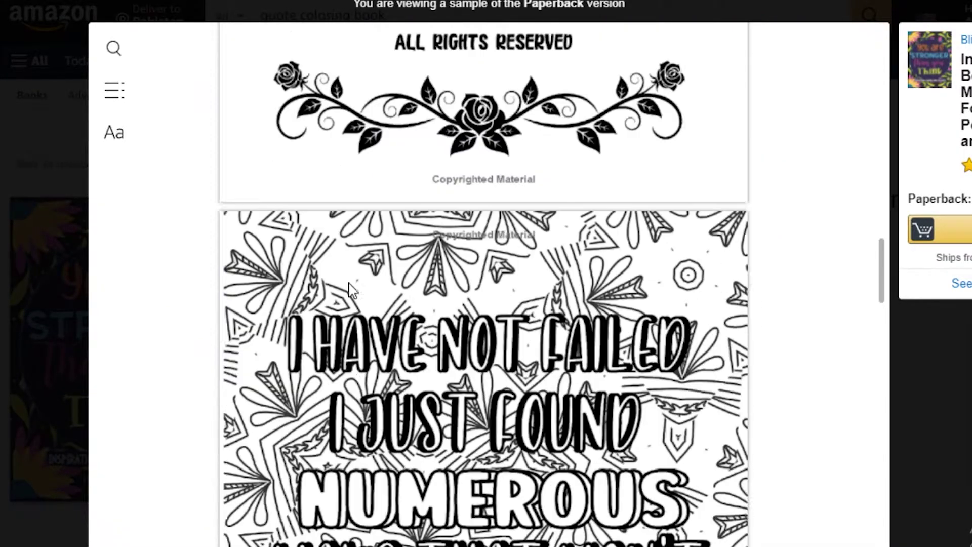
scroll(527, 377, "down", 12)
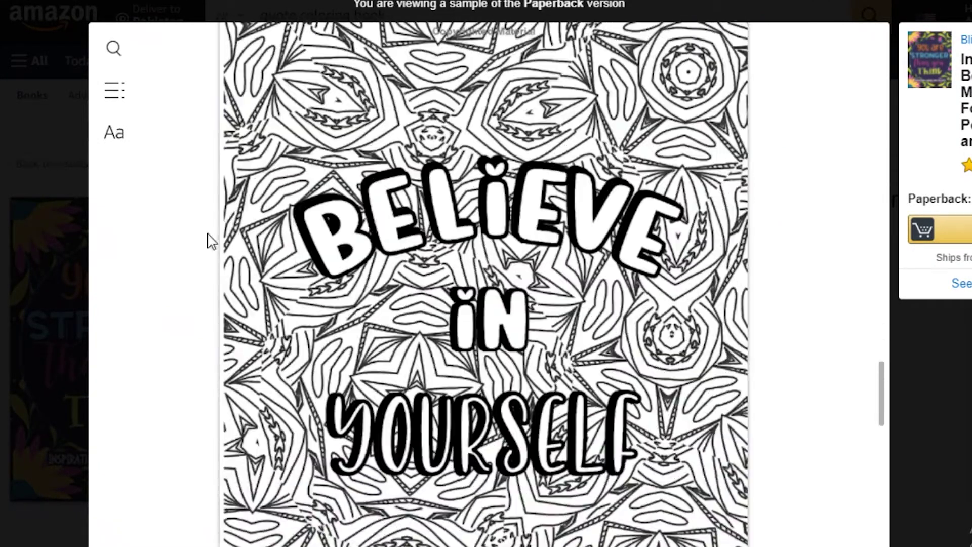
scroll(695, 301, "down", 7)
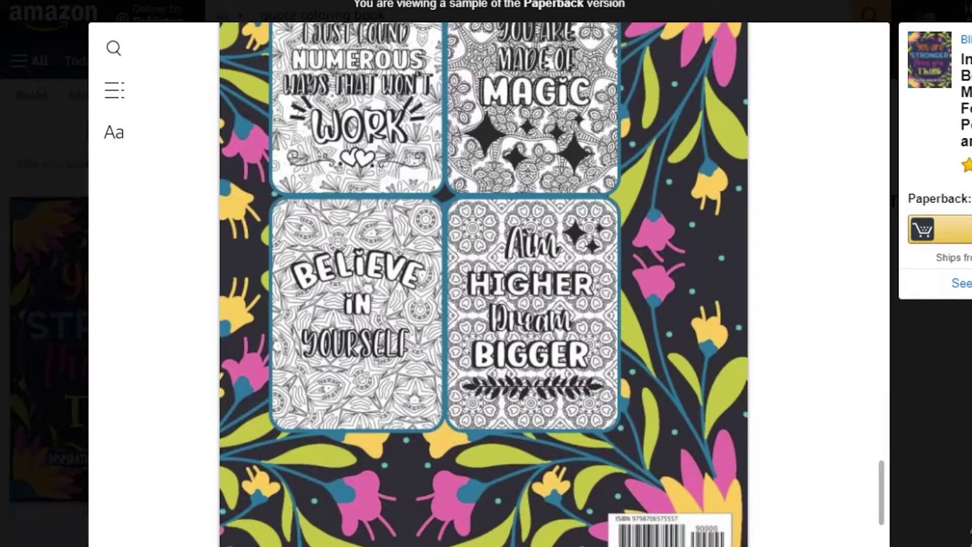
key("Escape")
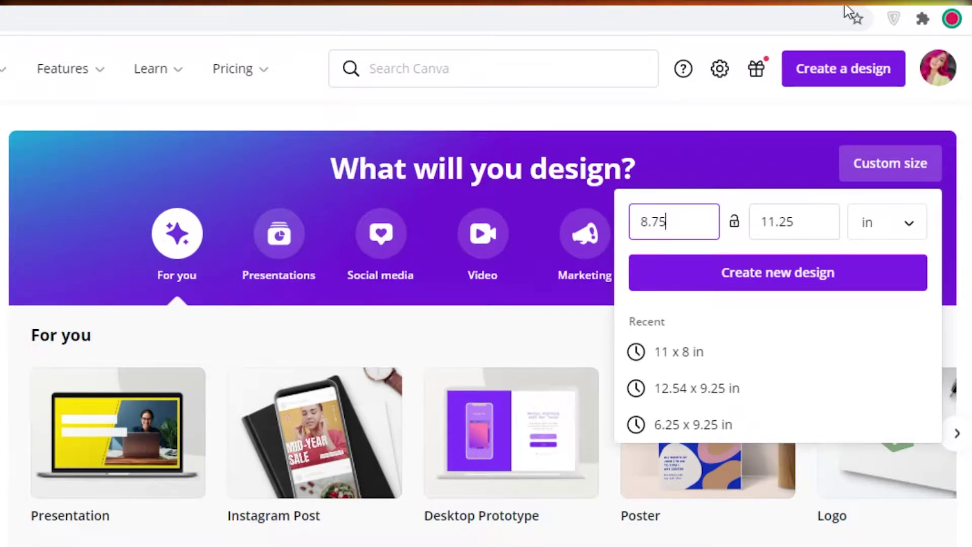
In Canva, create a new 8.75 × 11.25 in design and search its elements for "pattern"
left_click(807, 282)
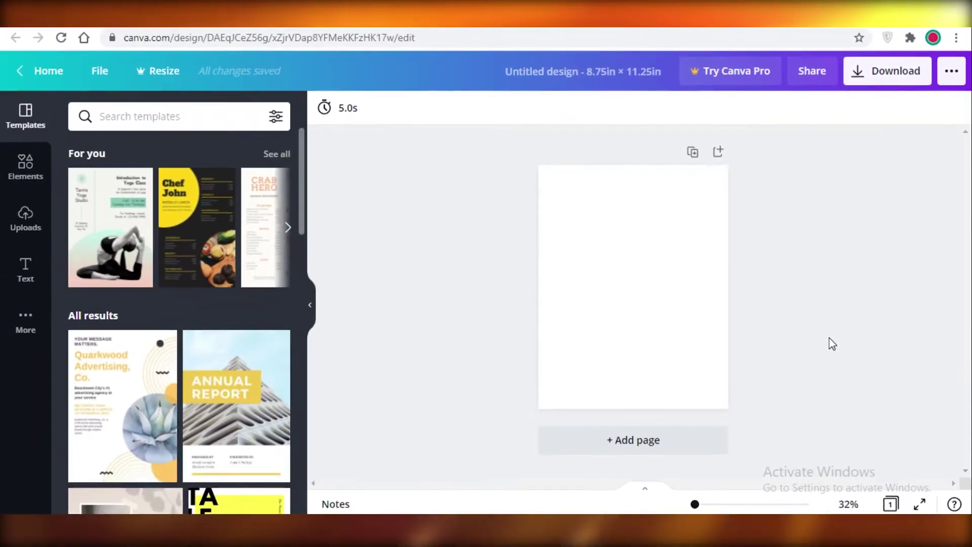
left_click(17, 183)
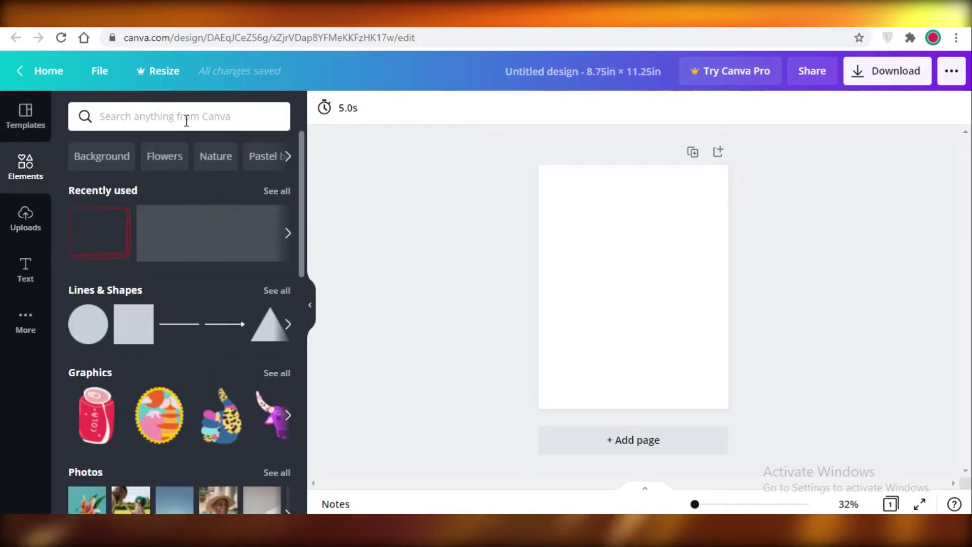
left_click(186, 121)
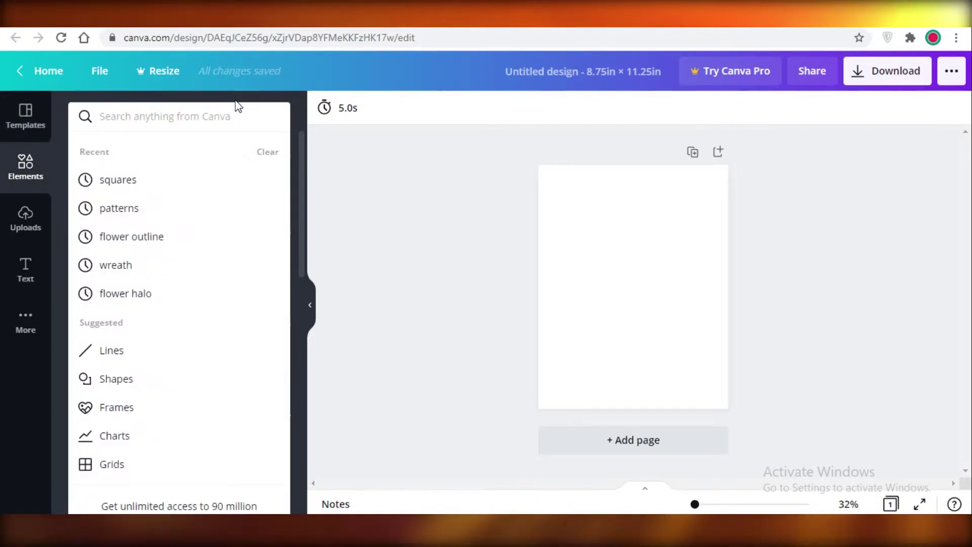
type("pattern")
key("Return")
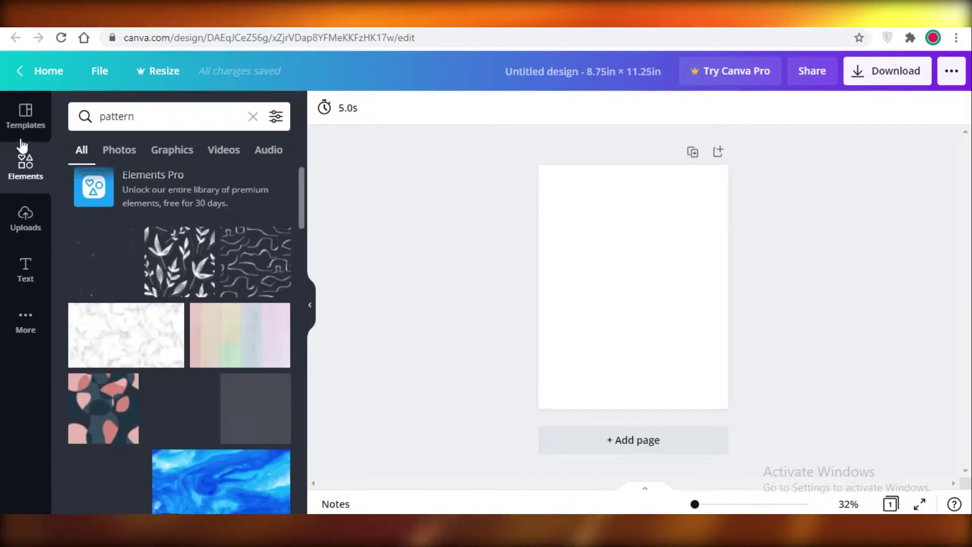
Try the free pink and navy blob pattern as a full-page background, then delete it
scroll(217, 244, "down", 5)
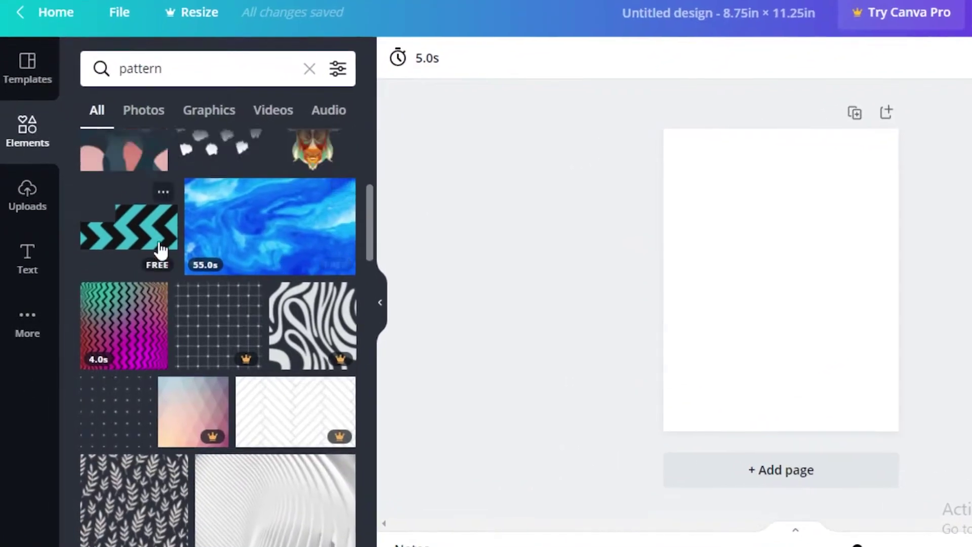
scroll(132, 213, "up", 1)
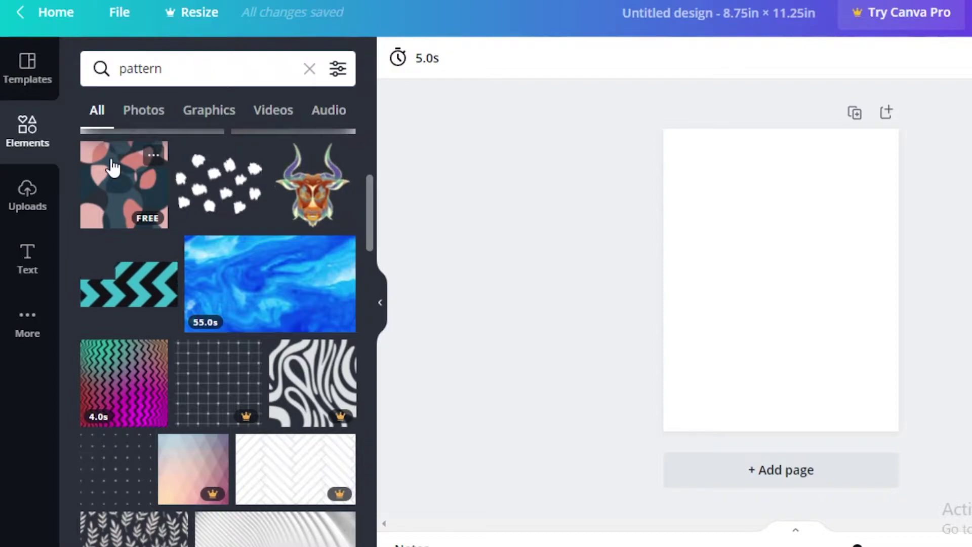
left_click(114, 167)
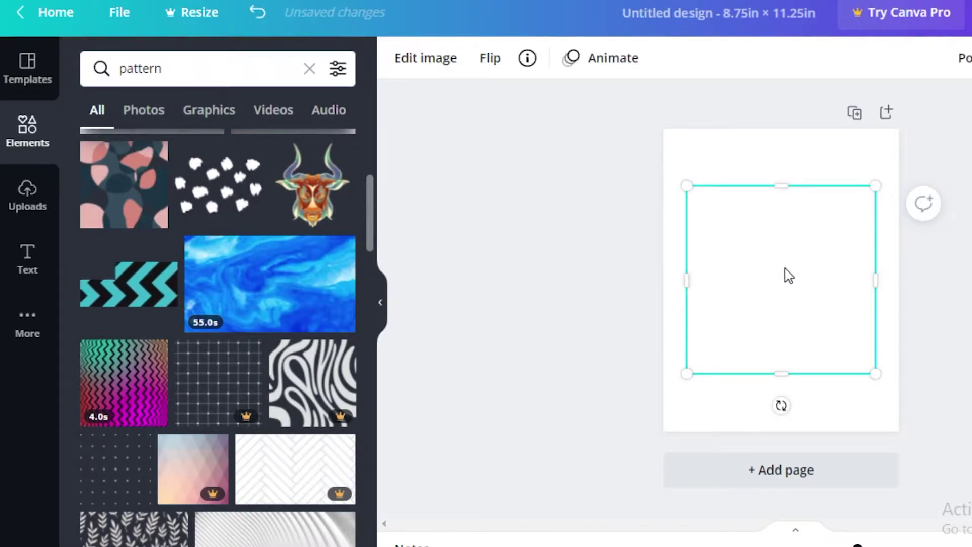
left_click_drag(789, 276, 810, 218)
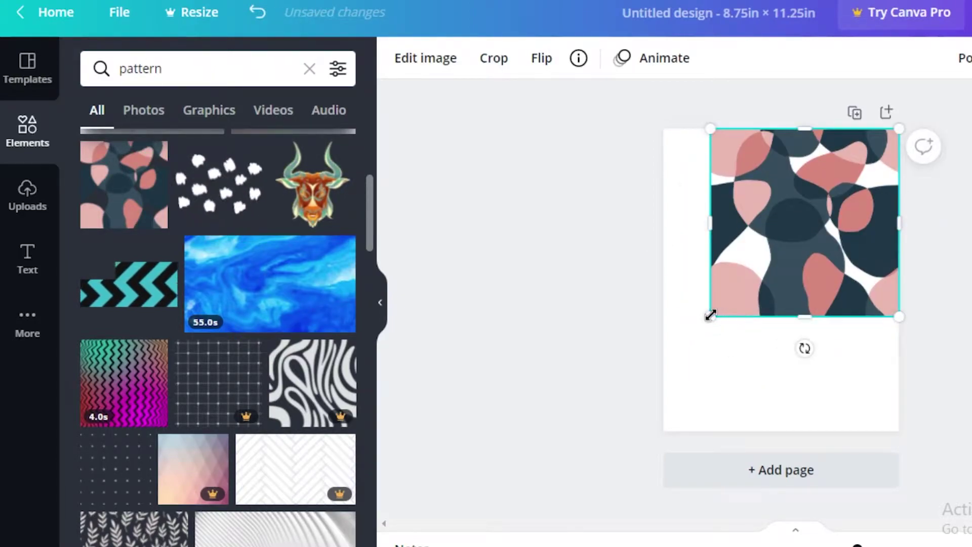
left_click_drag(710, 316, 563, 464)
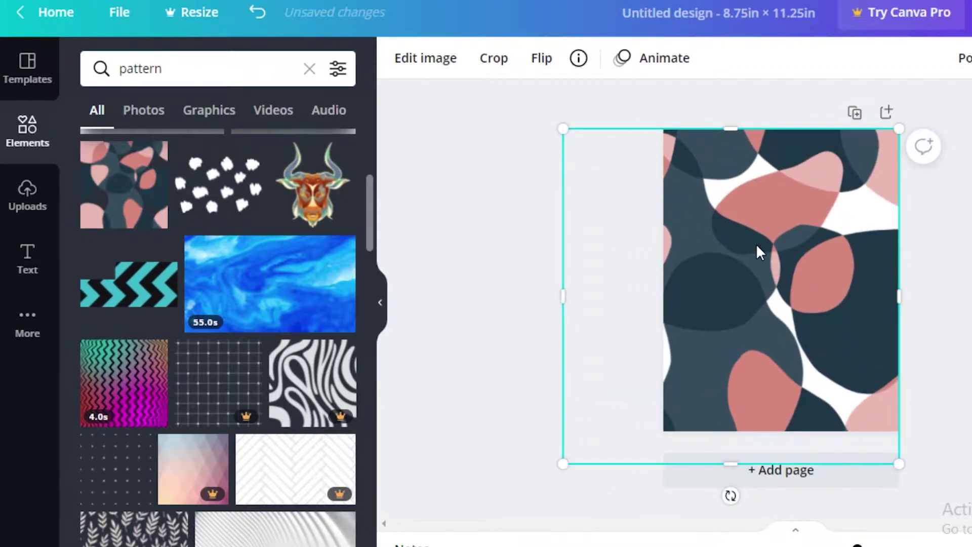
left_click_drag(759, 252, 820, 247)
scroll(293, 449, "down", 5)
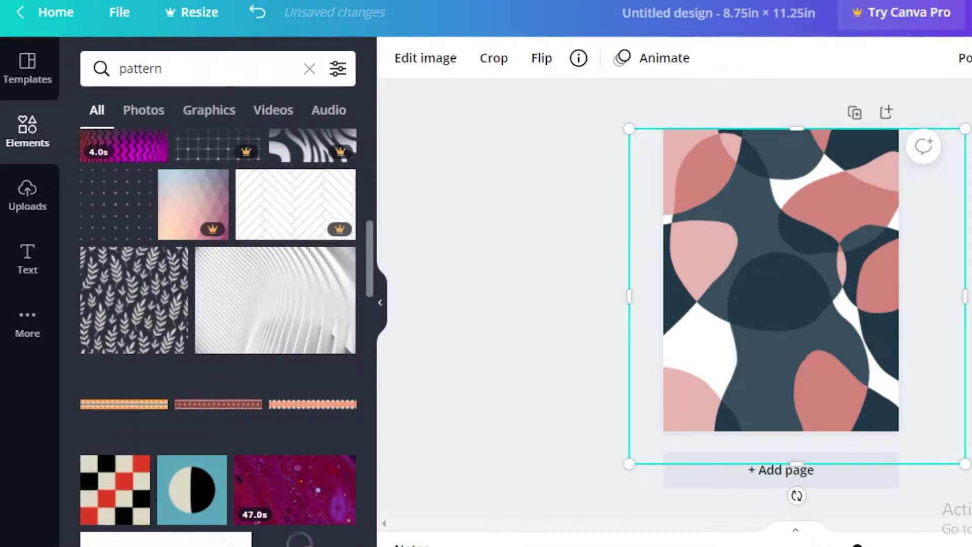
key("Delete")
Limit the pattern results to graphics and add the free multicoloured pattern of half circles, dots and dashes to the page
scroll(223, 357, "down", 5)
scroll(308, 408, "up", 2)
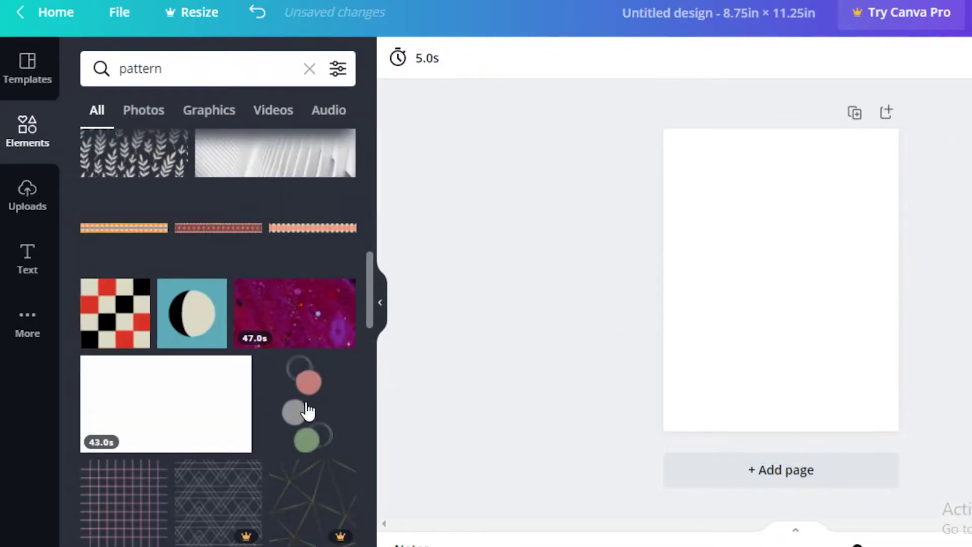
scroll(265, 387, "down", 3)
scroll(227, 382, "down", 3)
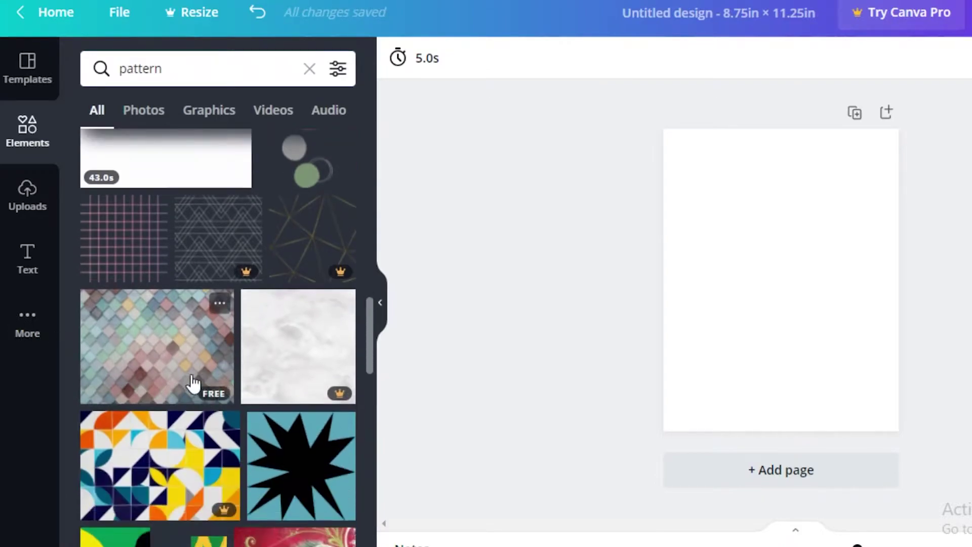
left_click(201, 119)
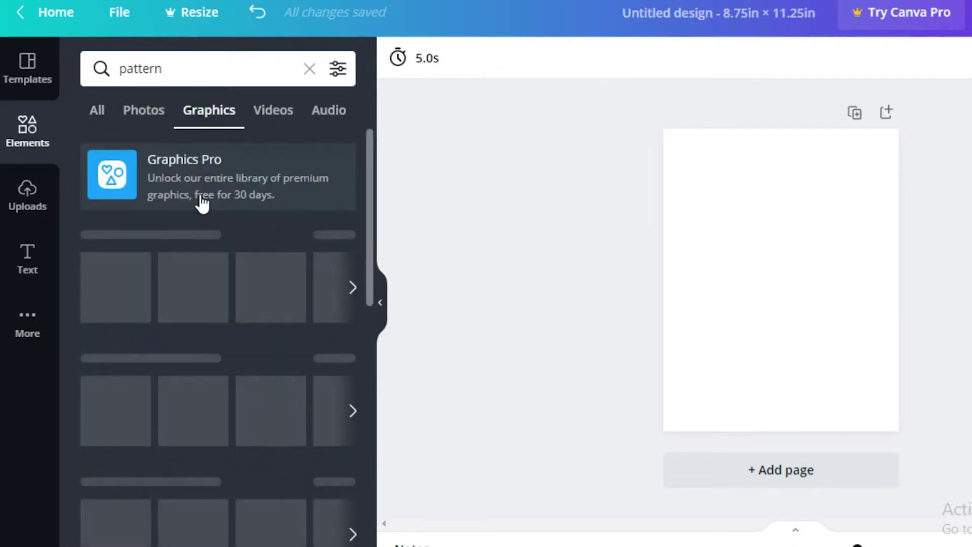
scroll(335, 302, "down", 2)
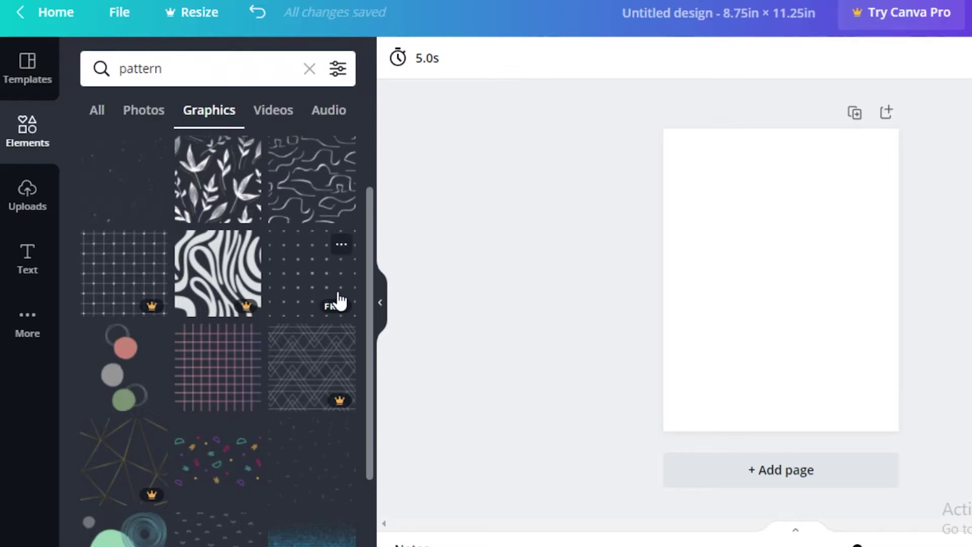
scroll(338, 301, "down", 2)
scroll(241, 318, "down", 2)
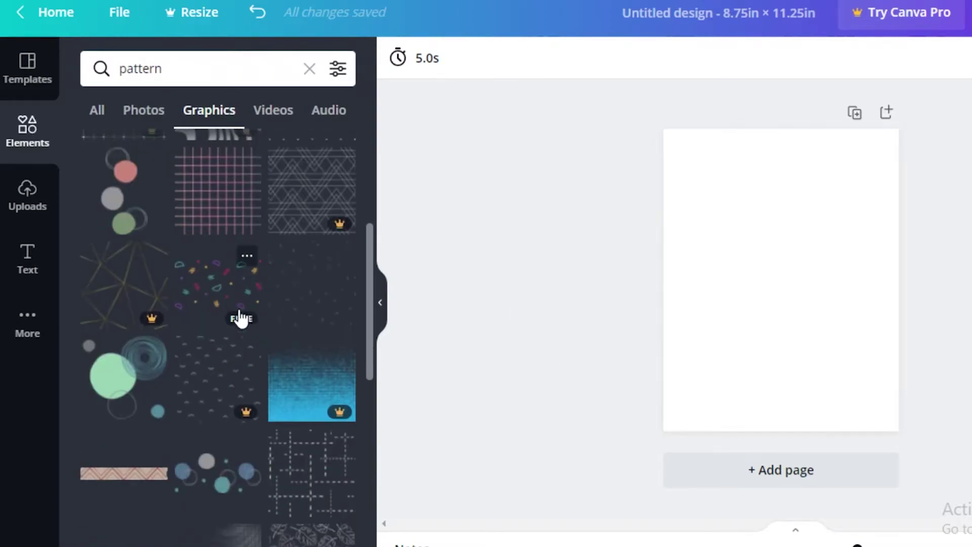
left_click(215, 292)
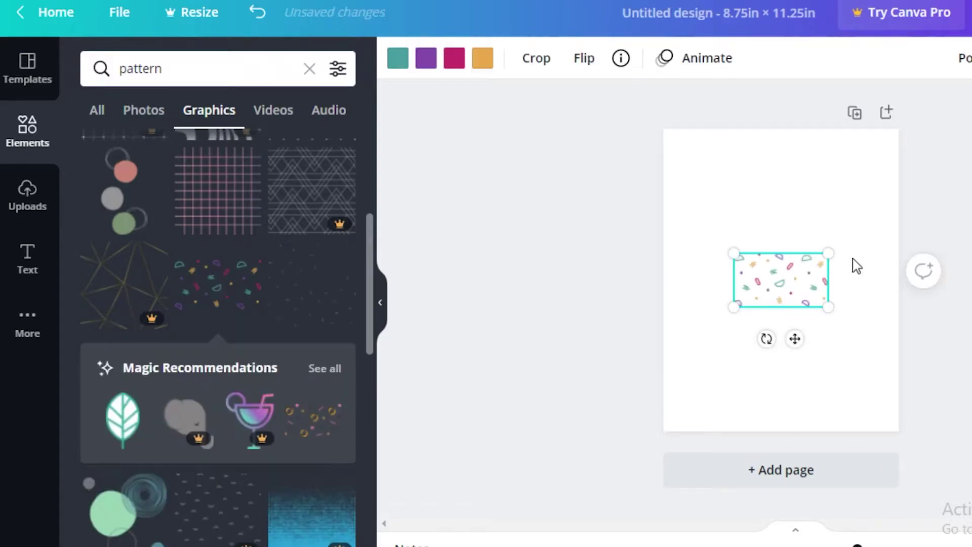
Enlarge the multicoloured pattern, rotate it upright against the page's right edge, and cover the remaining left strip with a copy
left_click_drag(828, 254, 971, 136)
left_click_drag(861, 223, 757, 223)
left_click_drag(781, 326, 640, 267)
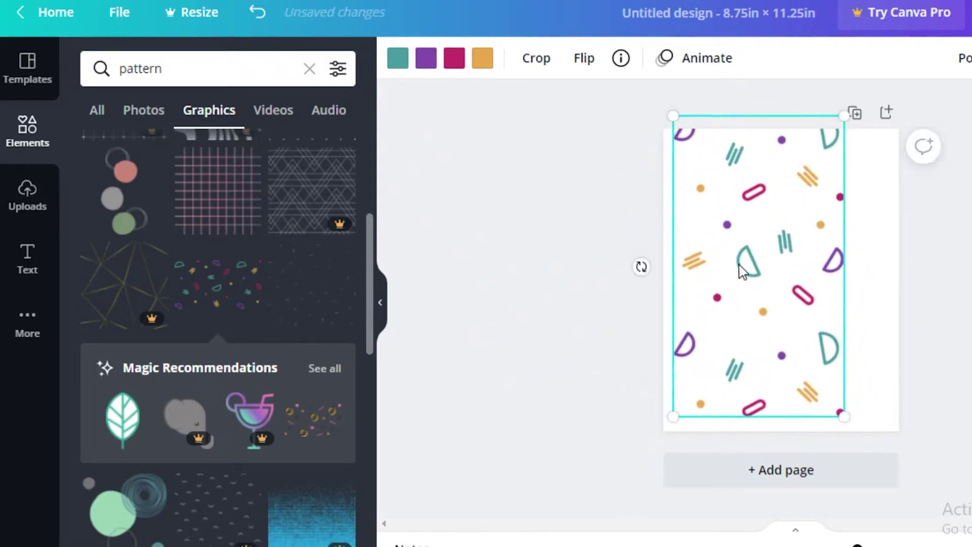
left_click_drag(708, 255, 811, 292)
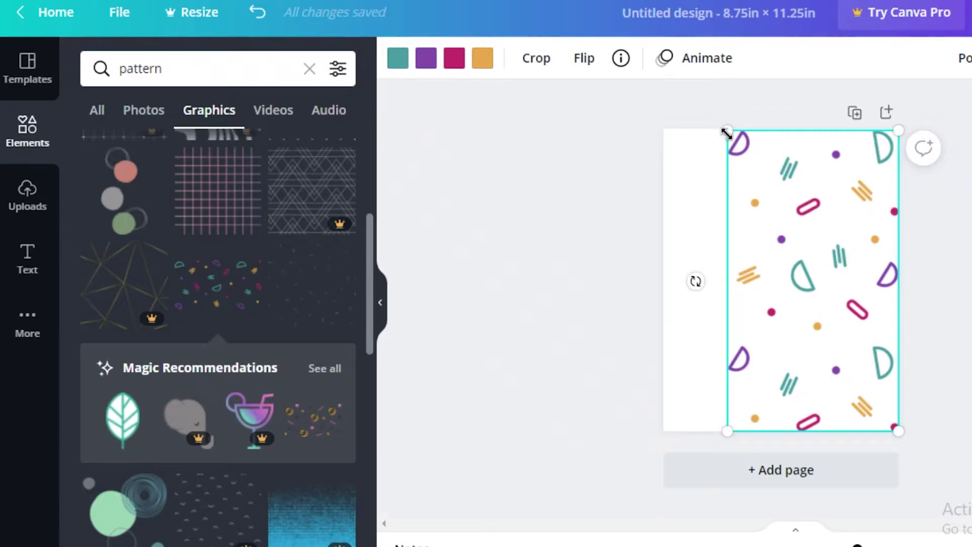
left_click_drag(726, 133, 655, 290)
key("ctrl+z")
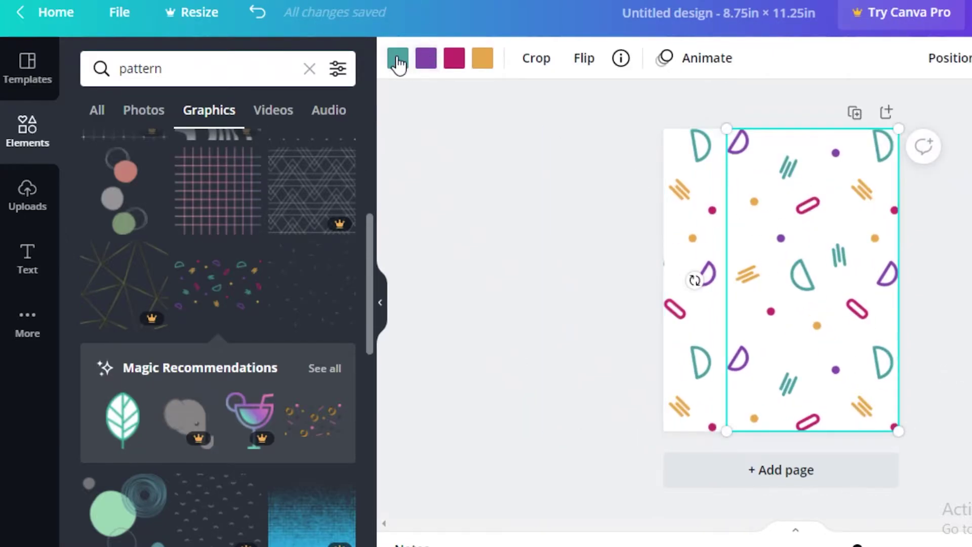
Recolour the teal, purple, magenta and orange shapes of the large right-hand pattern piece to black
left_click(398, 59)
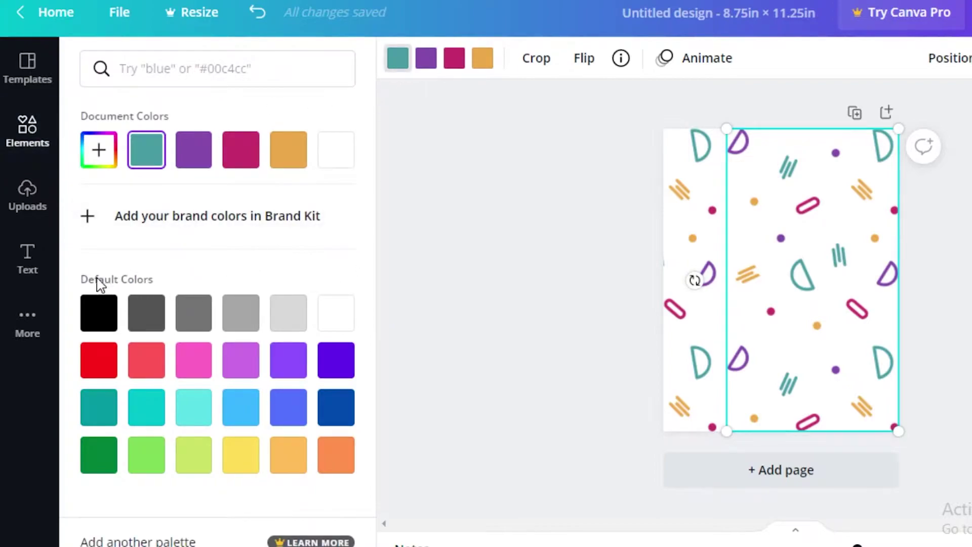
left_click(426, 61)
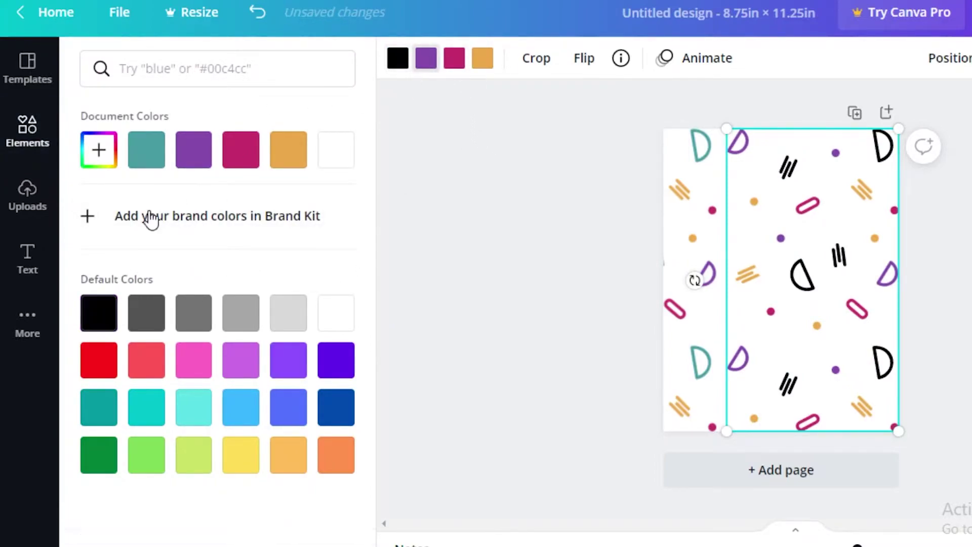
left_click(113, 322)
left_click(454, 59)
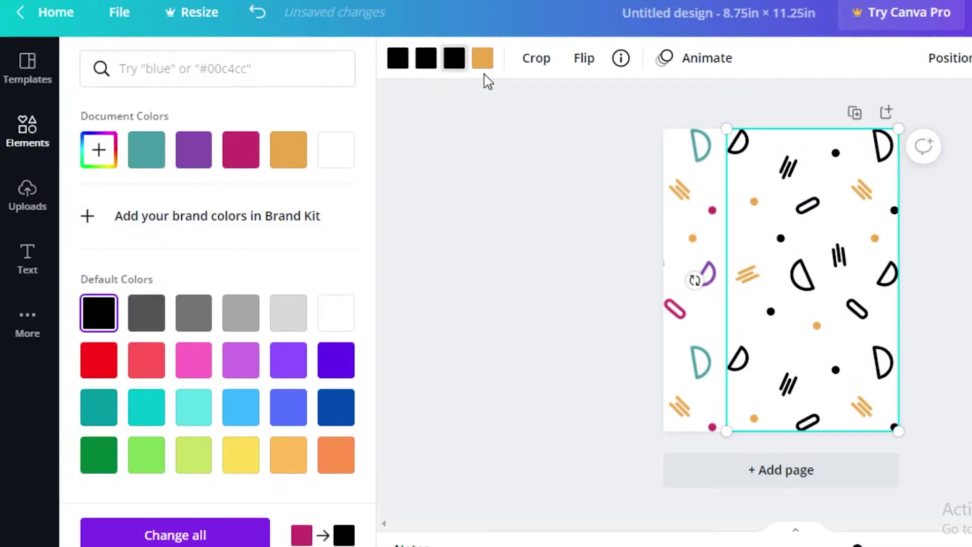
left_click(482, 61)
left_click(103, 310)
Recolour all four colours of the pattern copy covering the left strip to black and deselect it
left_click(705, 274)
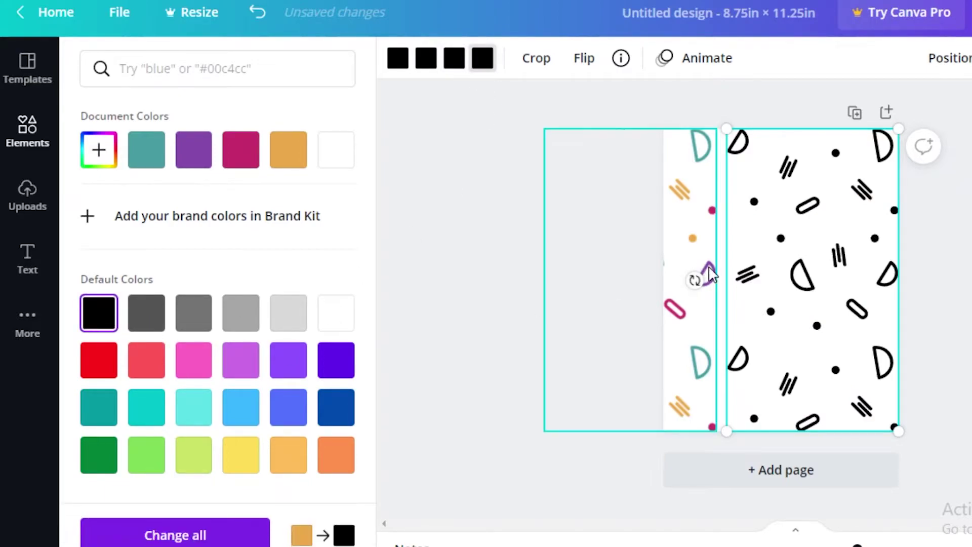
left_click(100, 320)
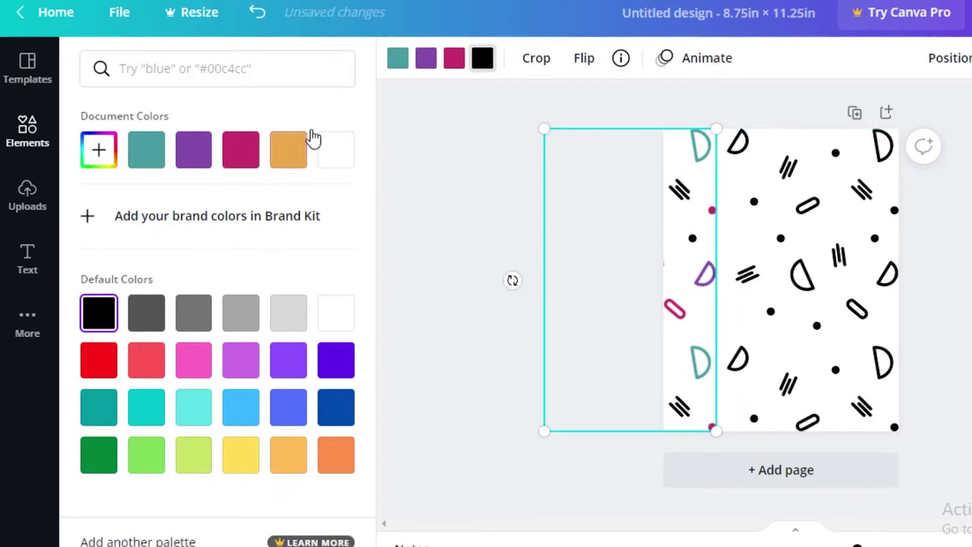
left_click(397, 62)
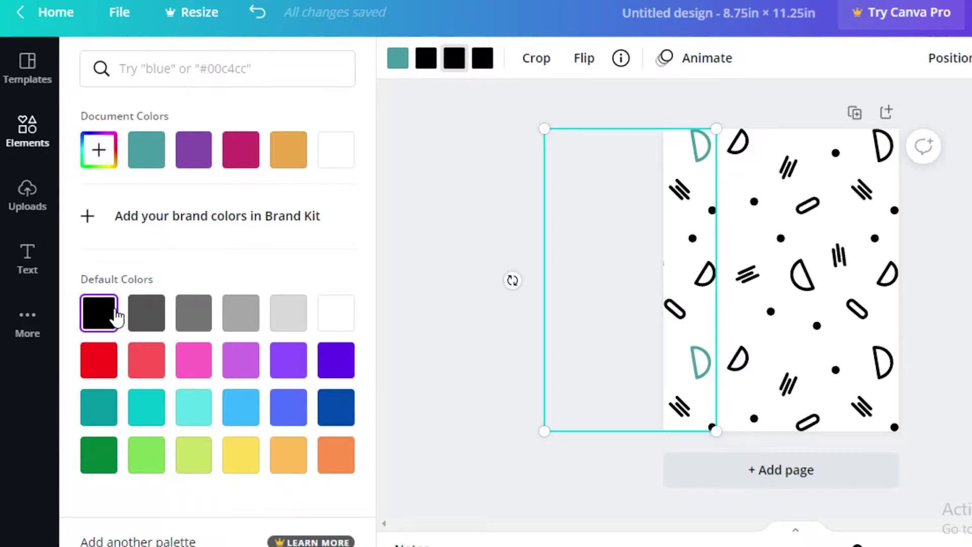
left_click(141, 137)
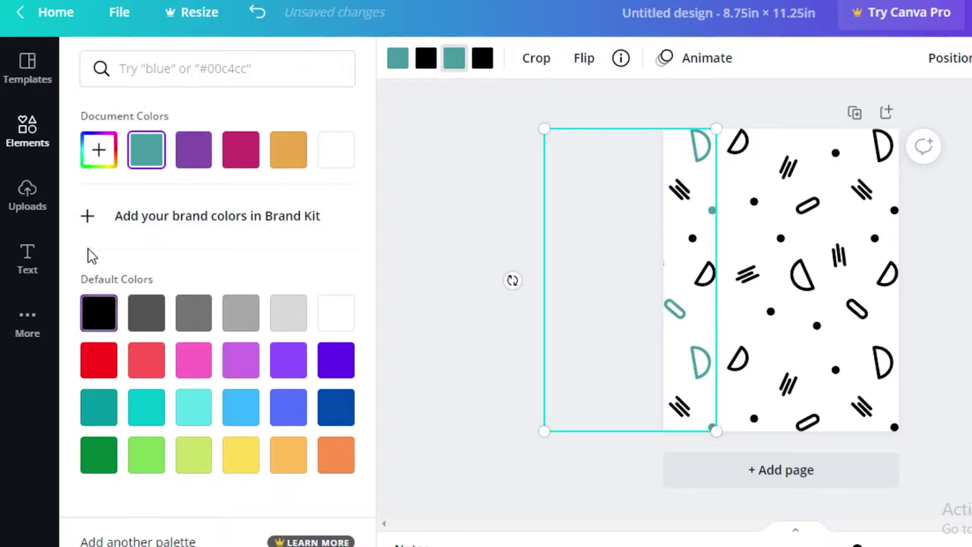
left_click(100, 320)
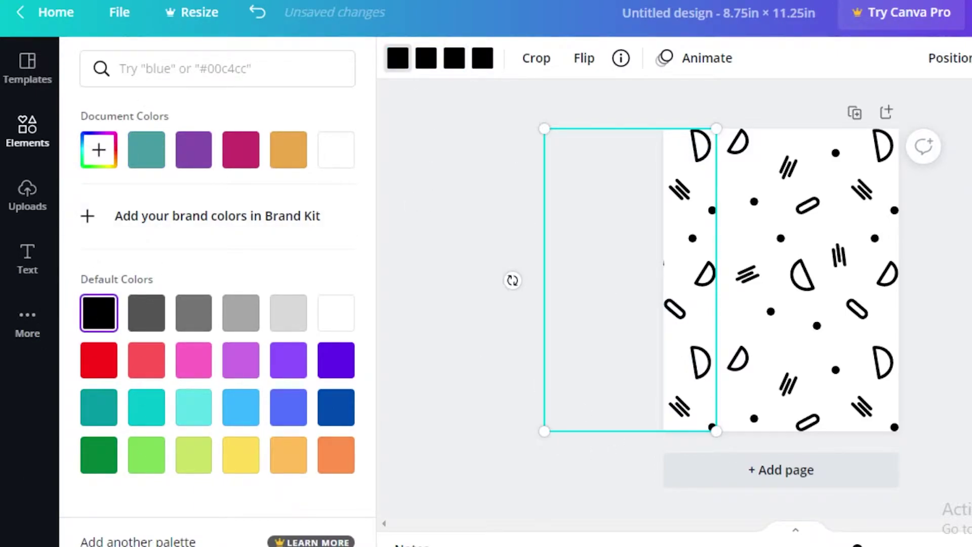
key("Escape")
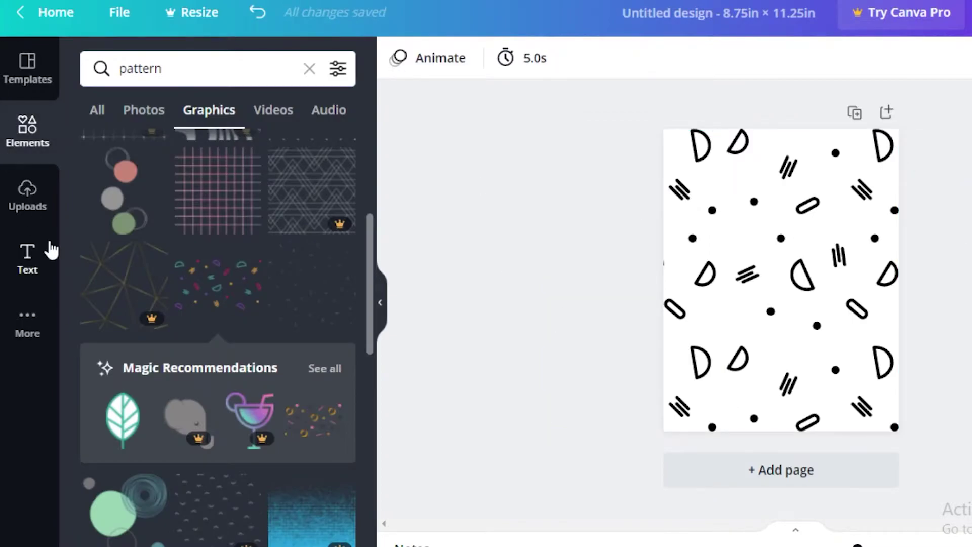
Browse the ready-made text styles and add the free "just breathe" design to the page
left_click(38, 264)
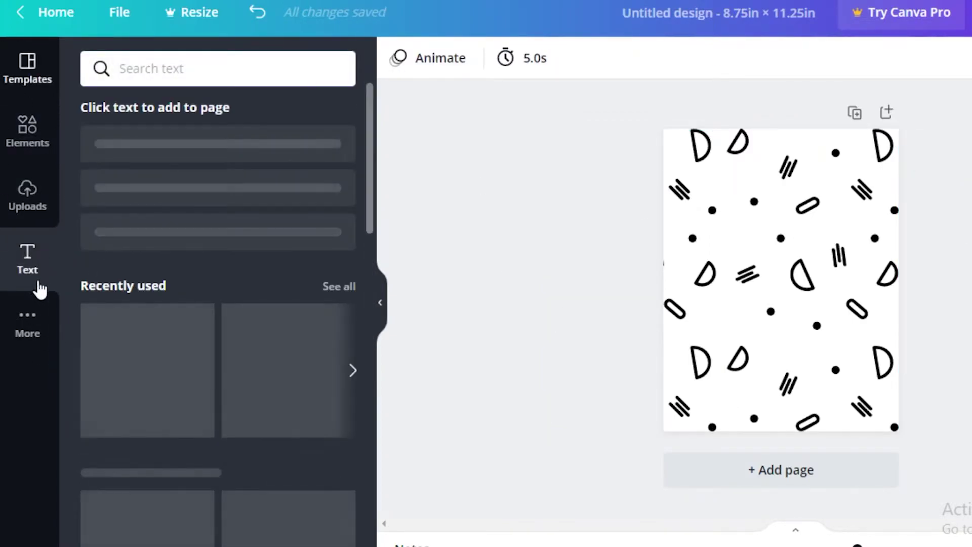
scroll(250, 308, "down", 8)
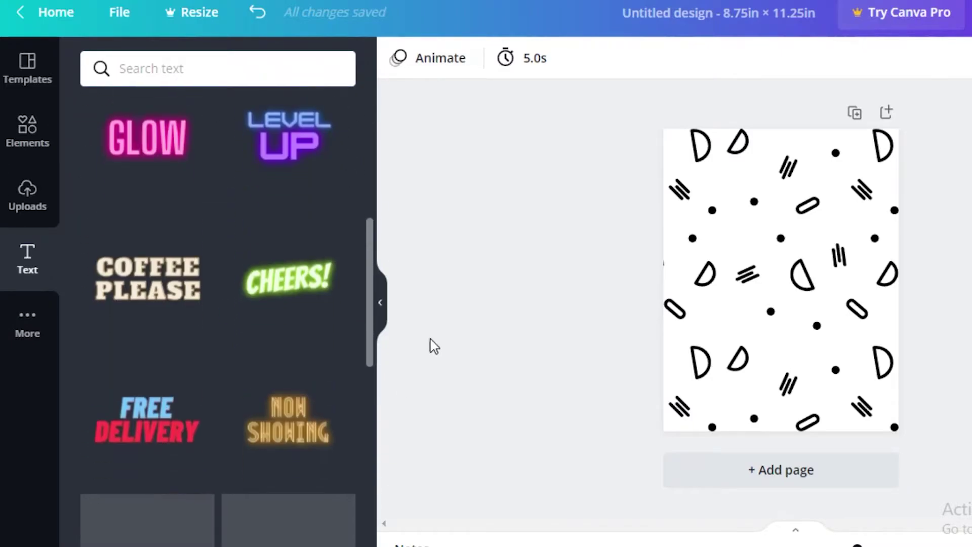
scroll(343, 206, "down", 10)
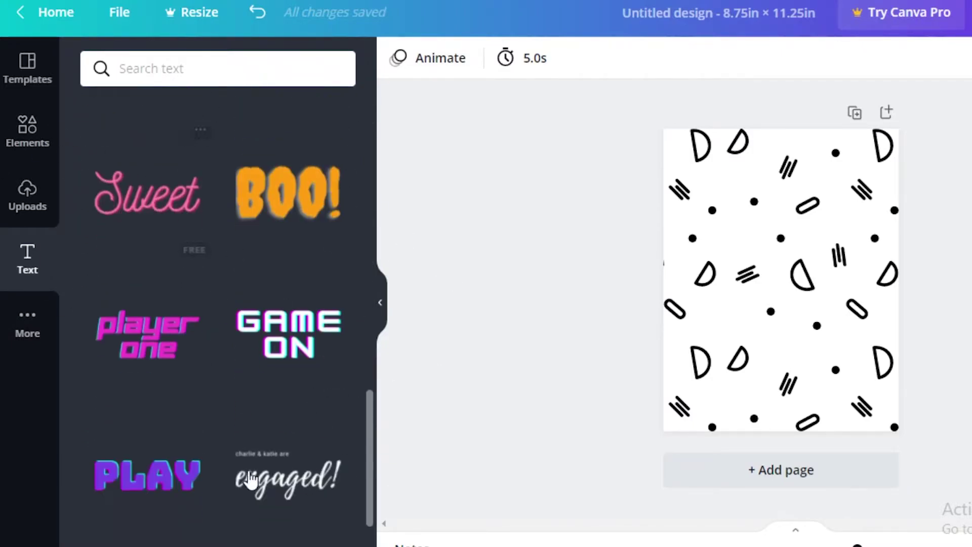
scroll(289, 333, "down", 6)
scroll(270, 372, "up", 3)
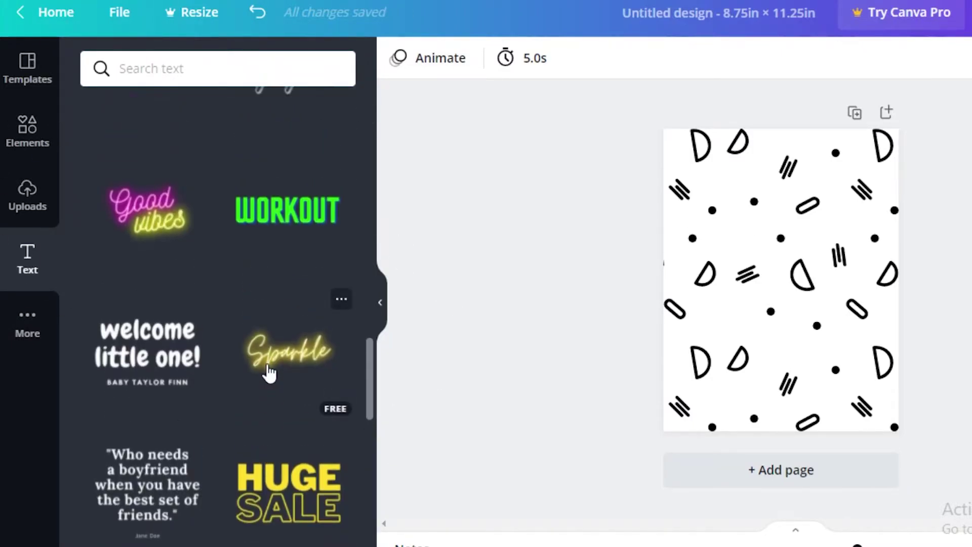
scroll(260, 284, "up", 3)
scroll(161, 350, "down", 5)
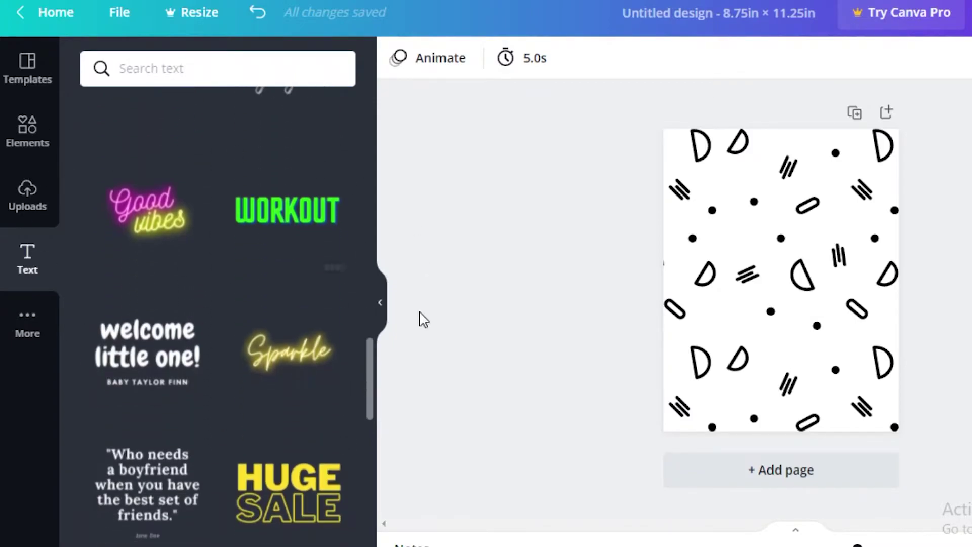
scroll(147, 373, "down", 9)
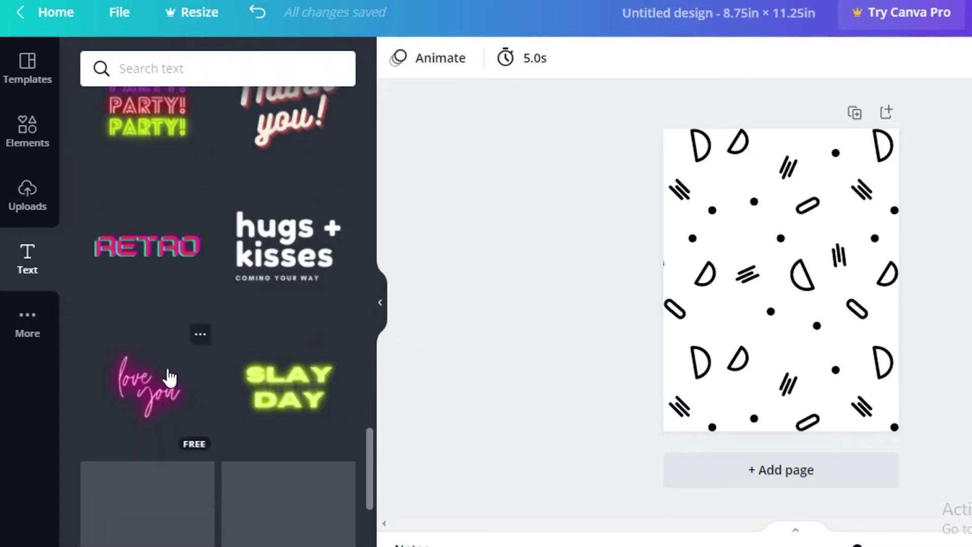
scroll(202, 373, "down", 5)
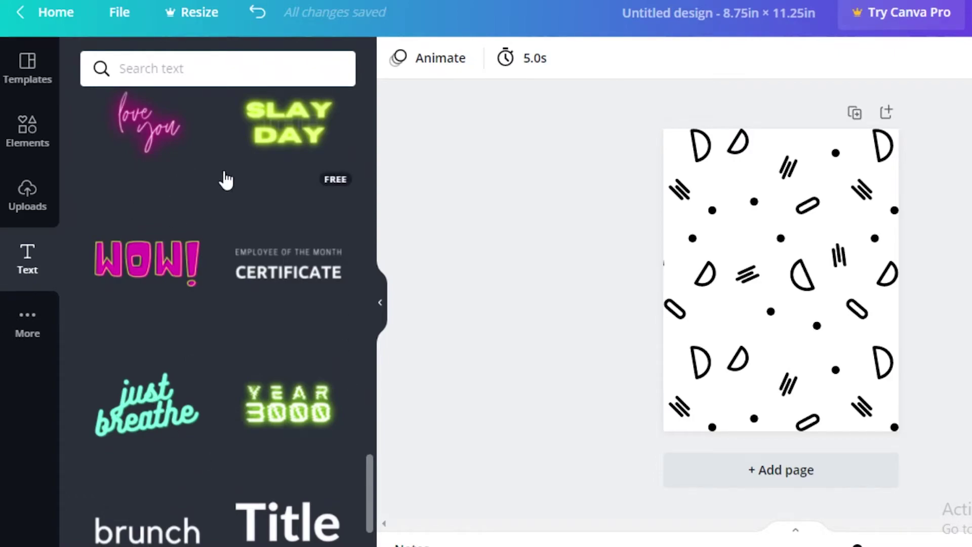
scroll(84, 213, "up", 3)
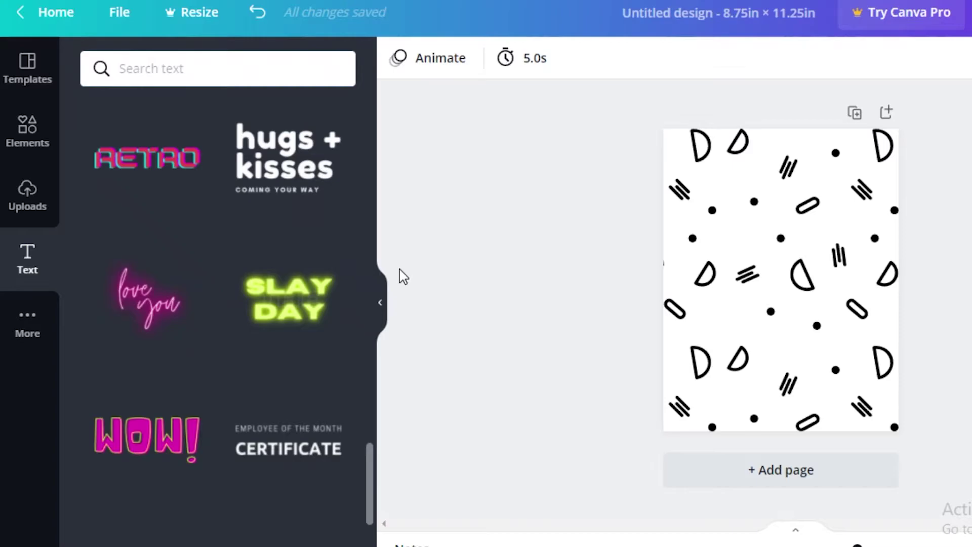
scroll(235, 260, "down", 11)
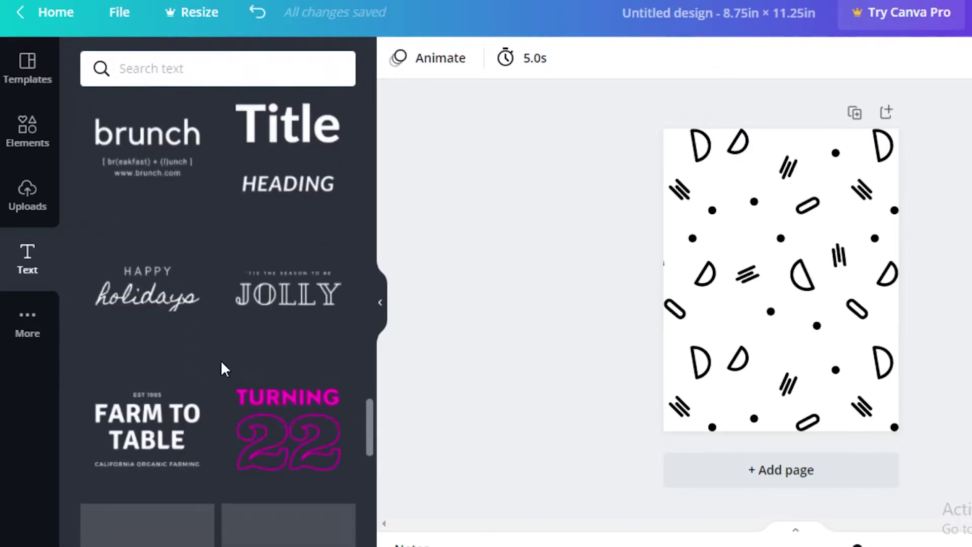
scroll(221, 377, "up", 6)
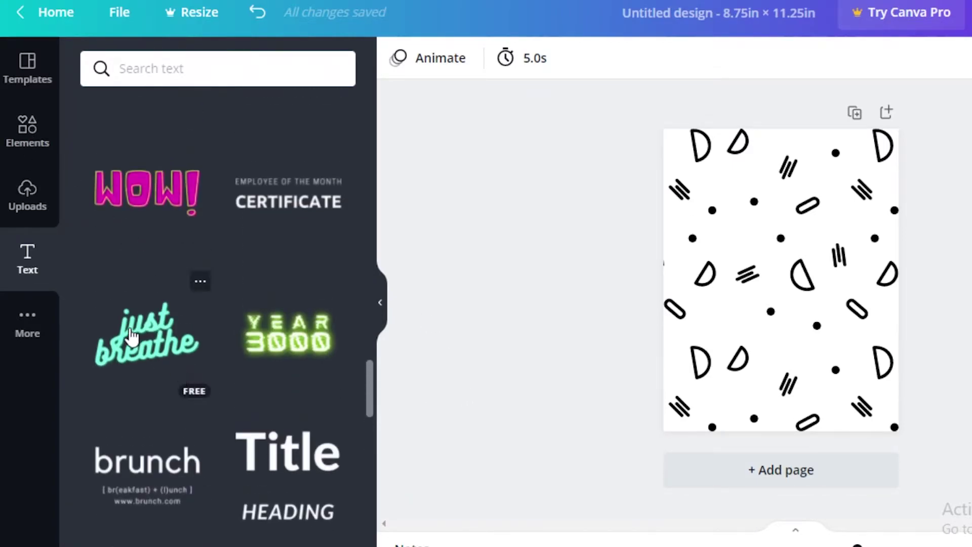
left_click(131, 335)
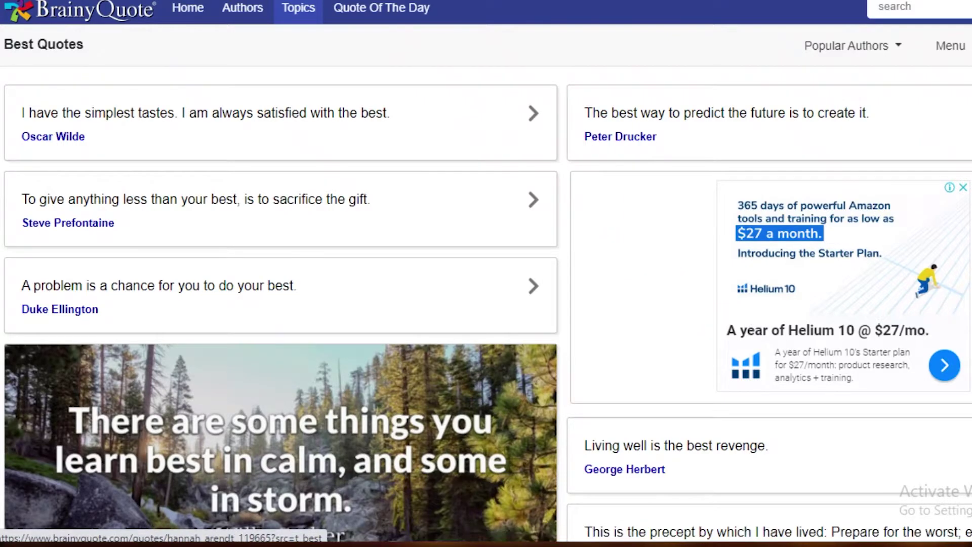
On BrainyQuote's Best Quotes page, open the quote "The best revenge is massive success." and copy its text
scroll(582, 304, "down", 10)
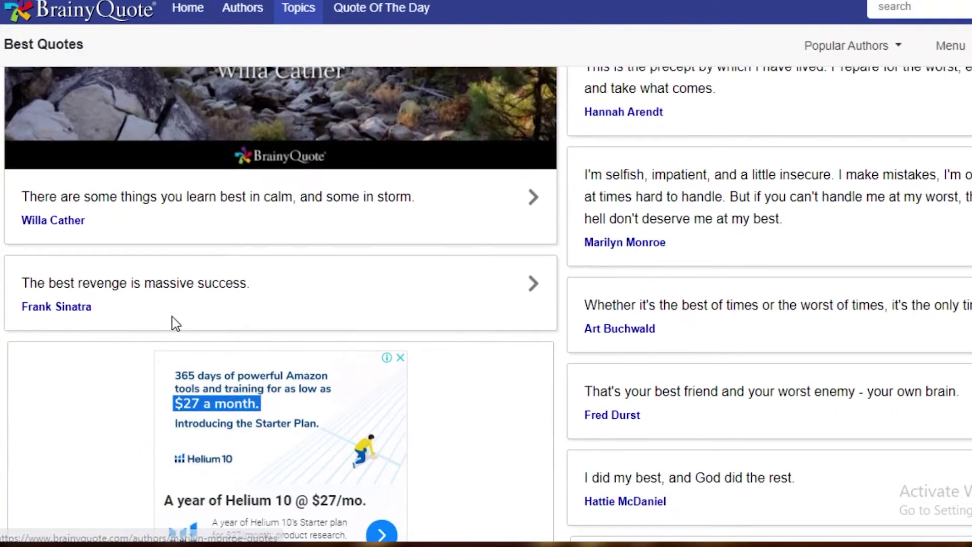
scroll(690, 404, "down", 3)
scroll(22, 321, "up", 5)
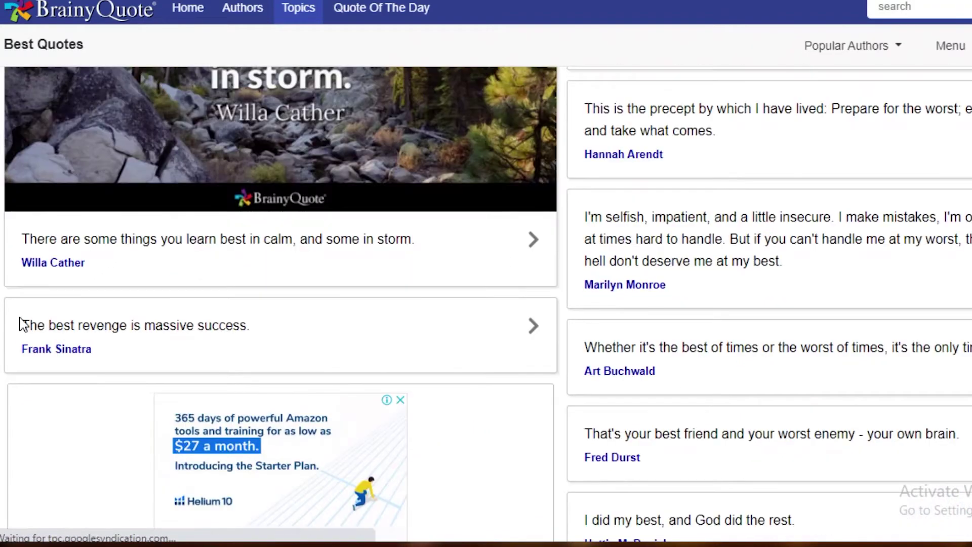
left_click(72, 328)
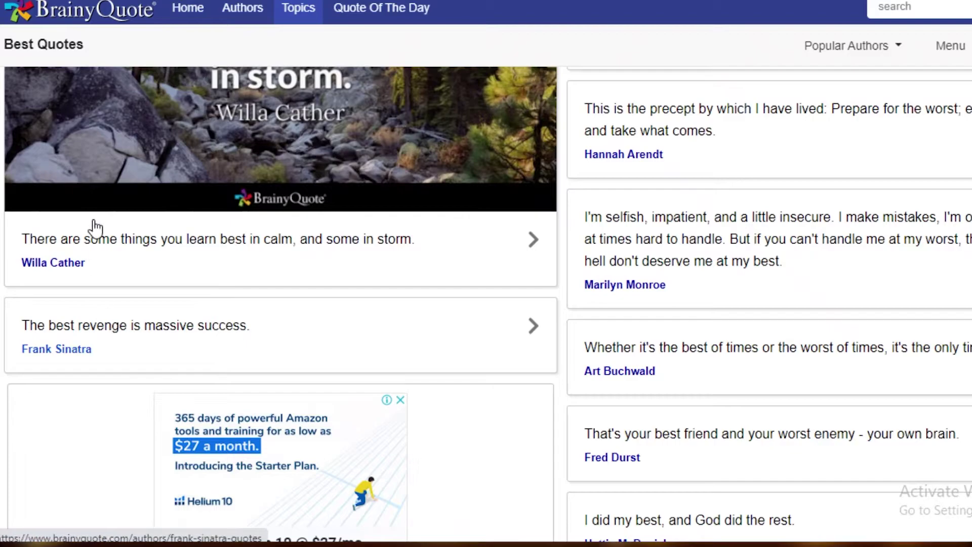
scroll(344, 317, "down", 3)
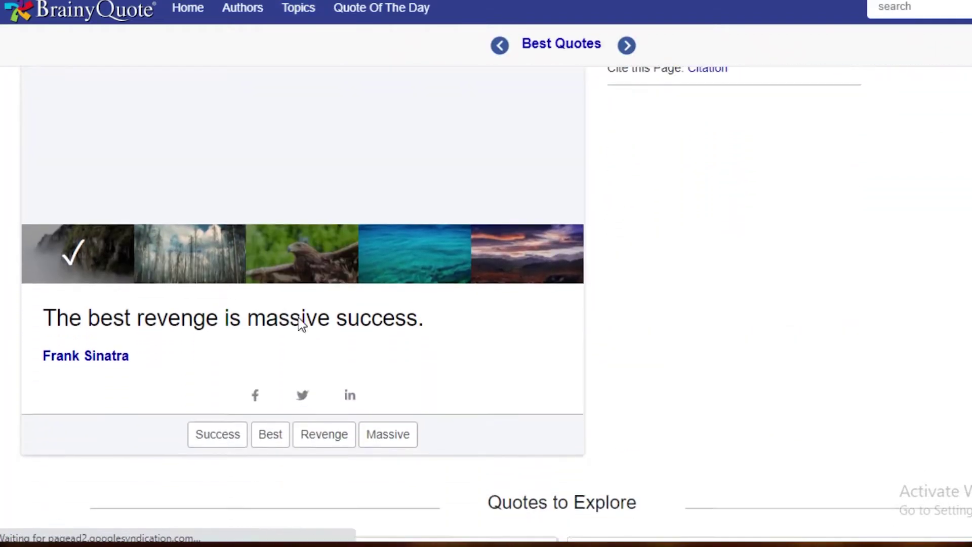
triple_click(52, 297)
right_click(72, 303)
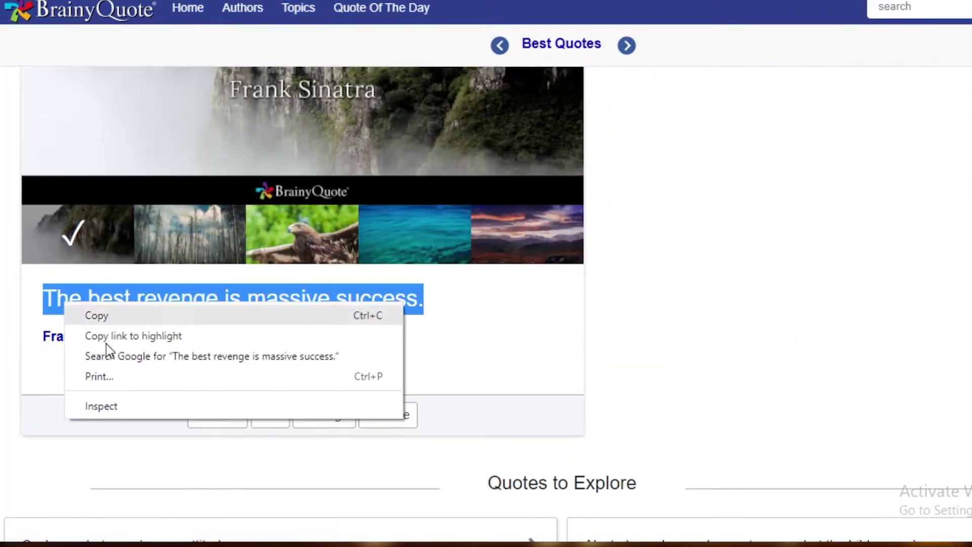
left_click(117, 314)
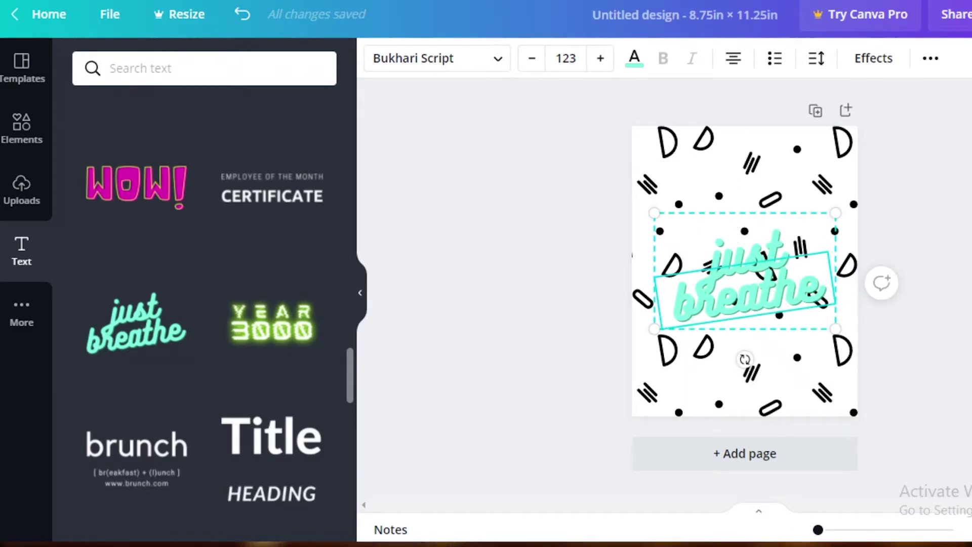
Back in Canva, replace the "just breathe" wording with the copied quote, then move the text up and rotate it level
double_click(759, 256)
right_click(760, 256)
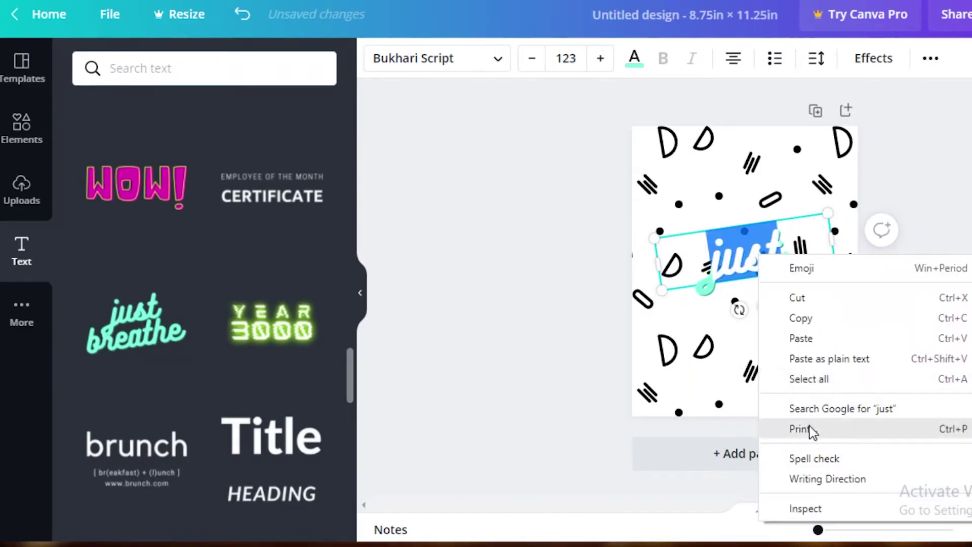
left_click(794, 338)
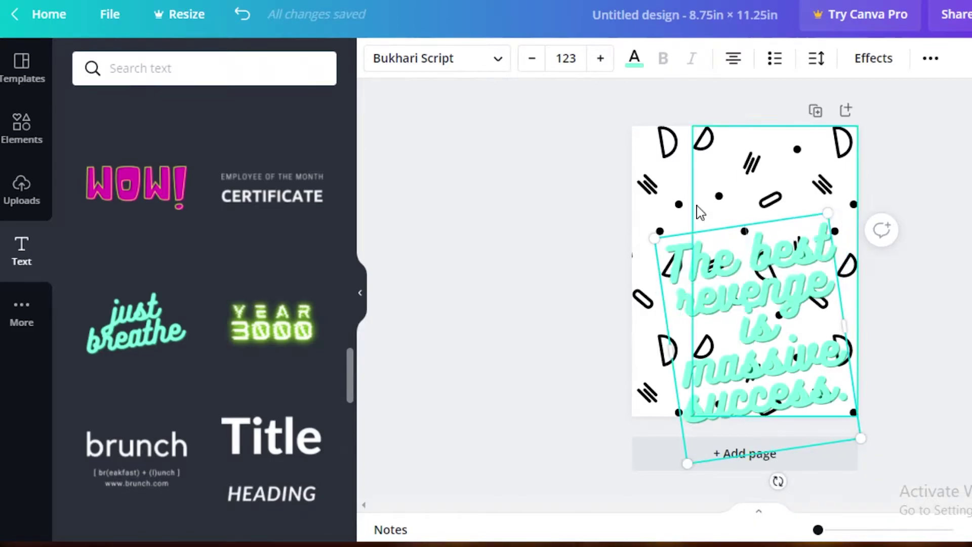
left_click_drag(723, 223, 711, 153)
left_click_drag(769, 410, 745, 412)
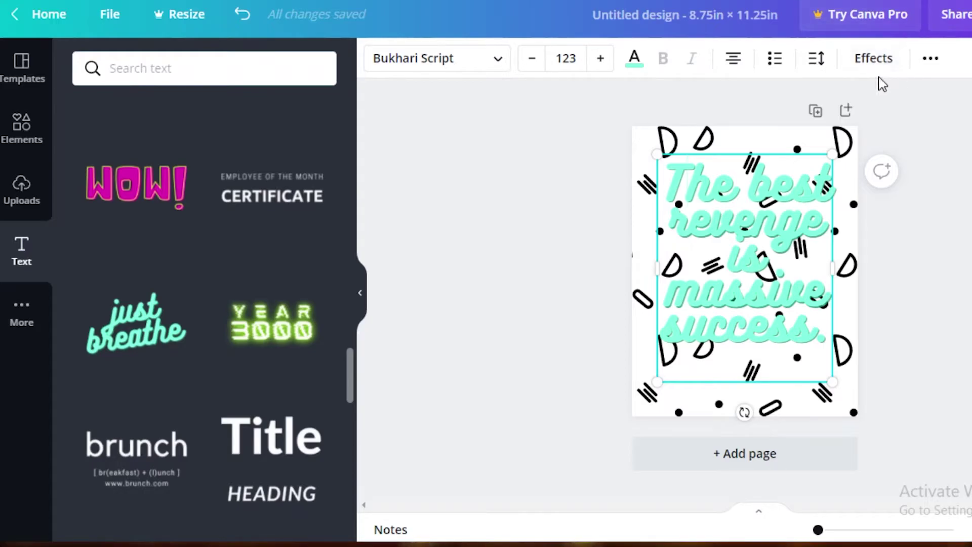
Apply the Hollow effect to the quote text with a thickness of 70
left_click(874, 58)
scroll(289, 243, "down", 3)
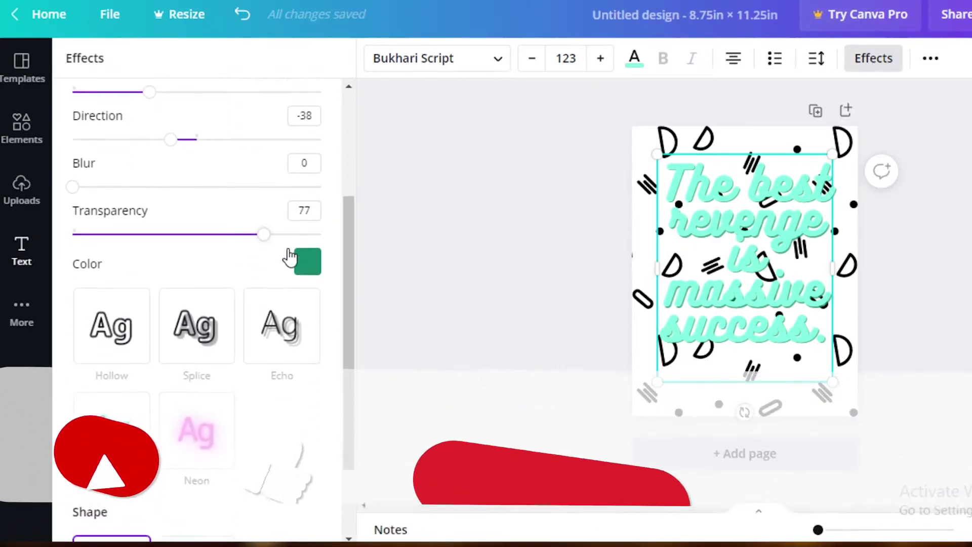
scroll(289, 253, "up", 1)
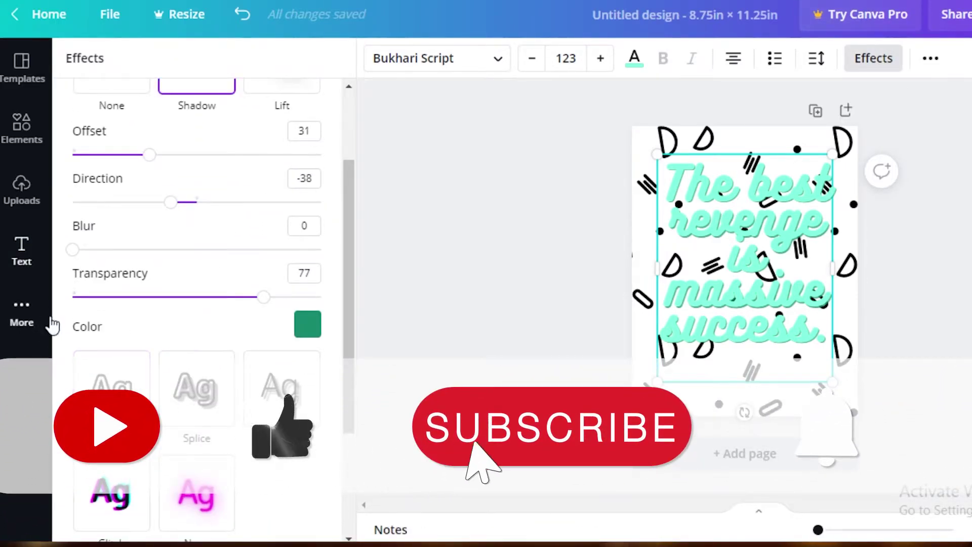
left_click(111, 395)
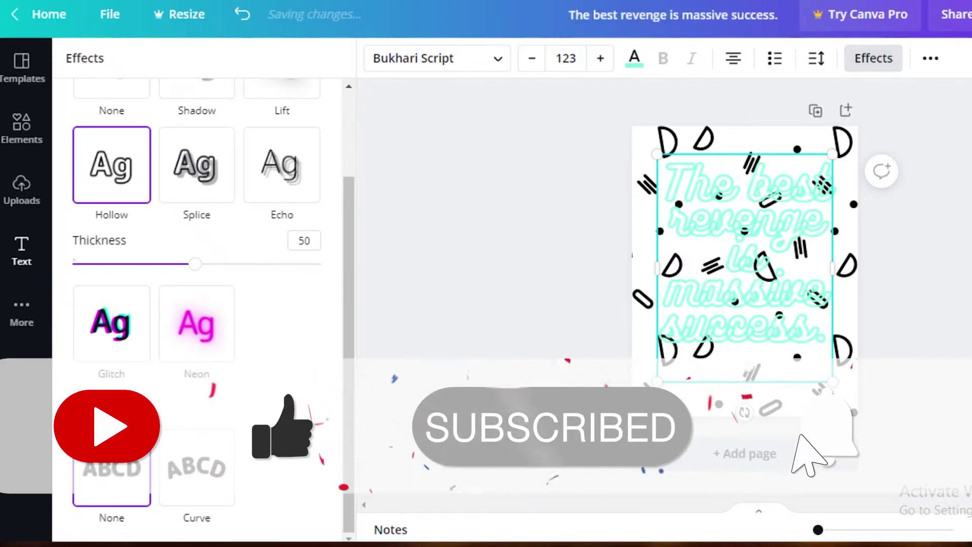
left_click_drag(192, 272, 269, 294)
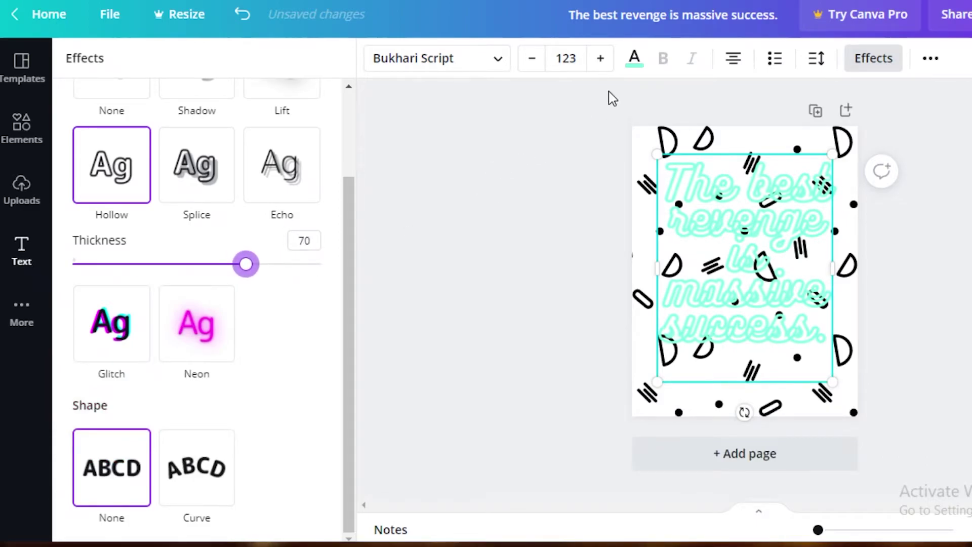
Set the quote's outline colour to black and shift the text slightly lower on the page
left_click(635, 61)
left_click(150, 162)
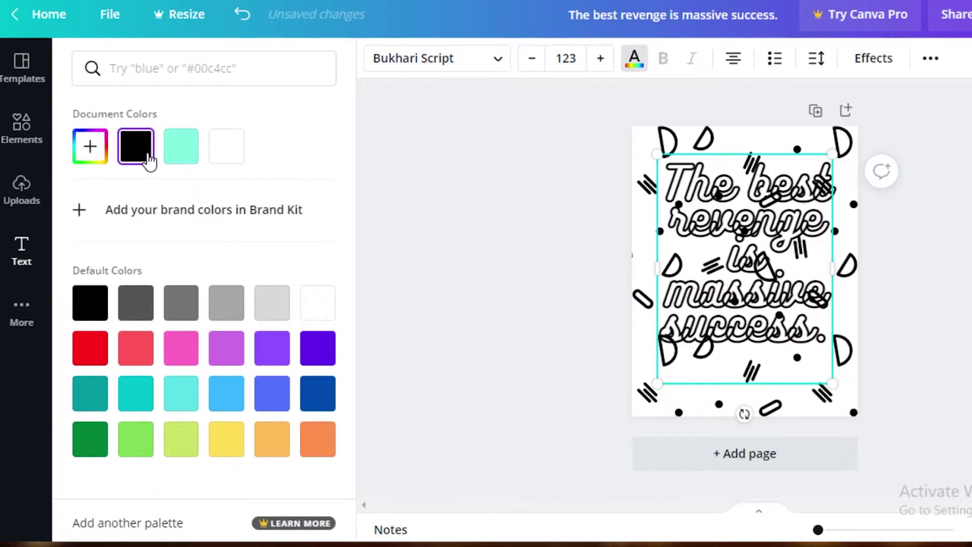
left_click_drag(780, 222, 777, 232)
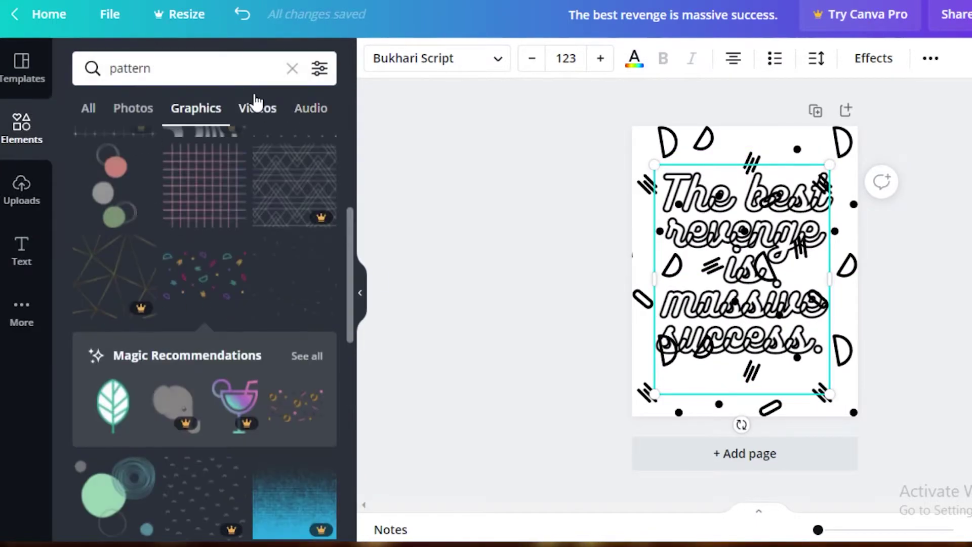
Search the elements for "circle", and shrink the quote text to size 92.3, centred on the page
left_click(250, 66)
double_click(251, 66)
type("circle")
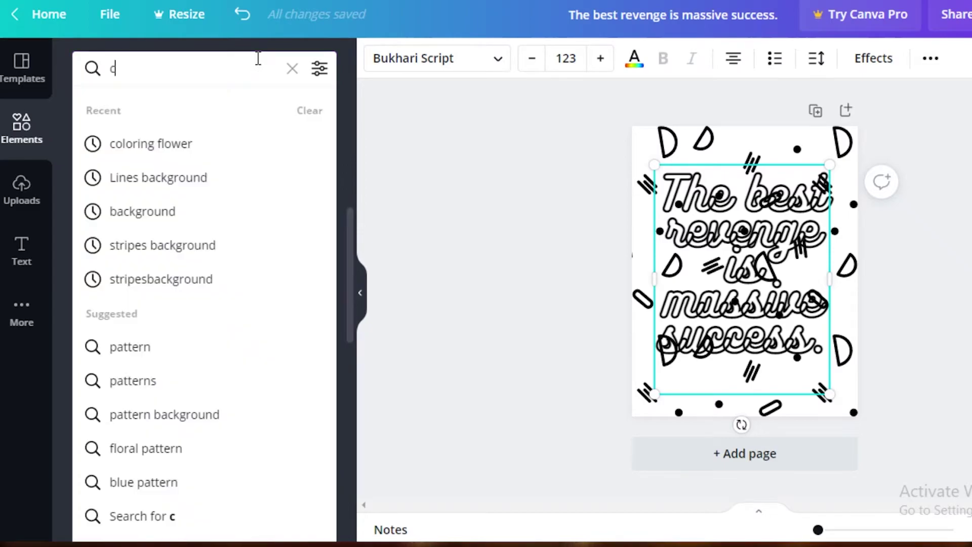
key("Return")
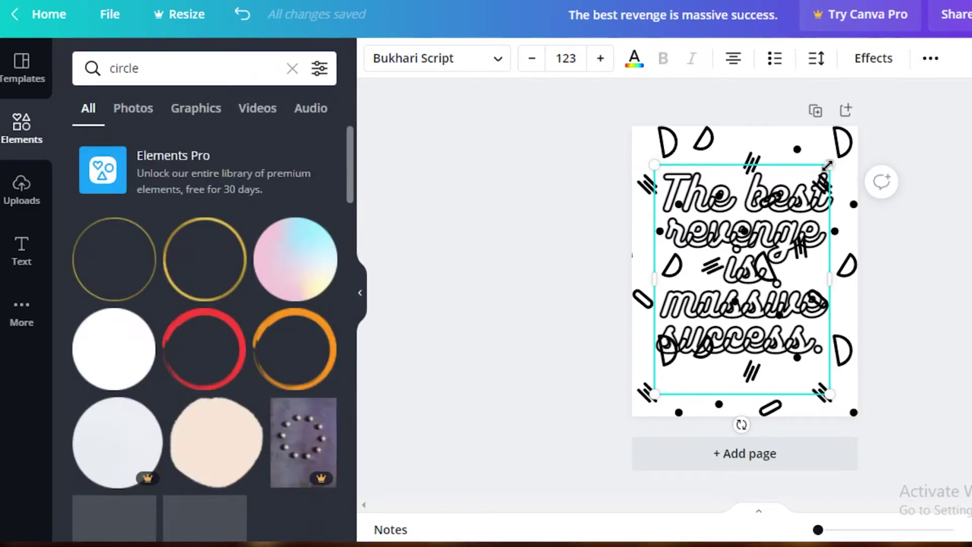
left_click_drag(780, 236, 795, 195)
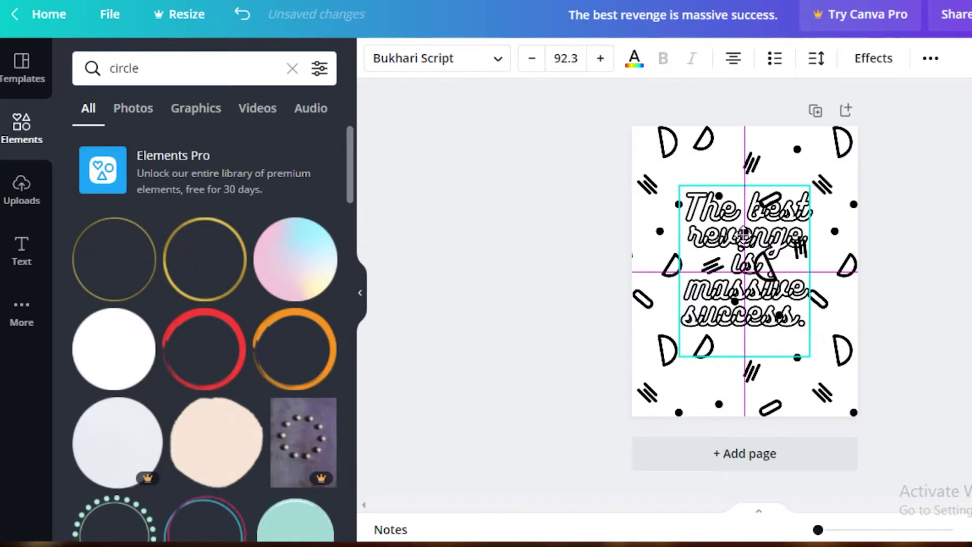
Add the beige rough-edged circle behind the quote text and enlarge it so it surrounds all the lettering
scroll(76, 326, "down", 2)
left_click(217, 358)
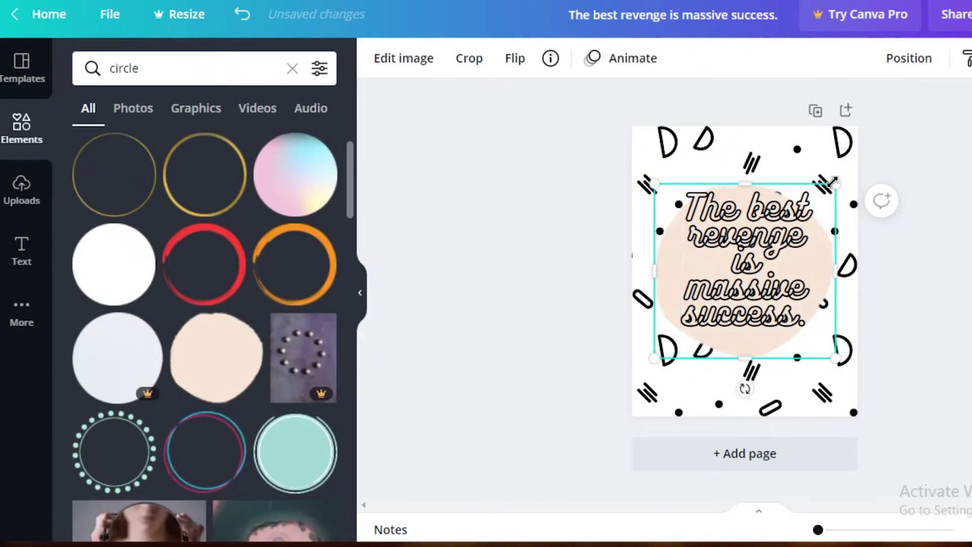
left_click_drag(843, 172, 855, 169)
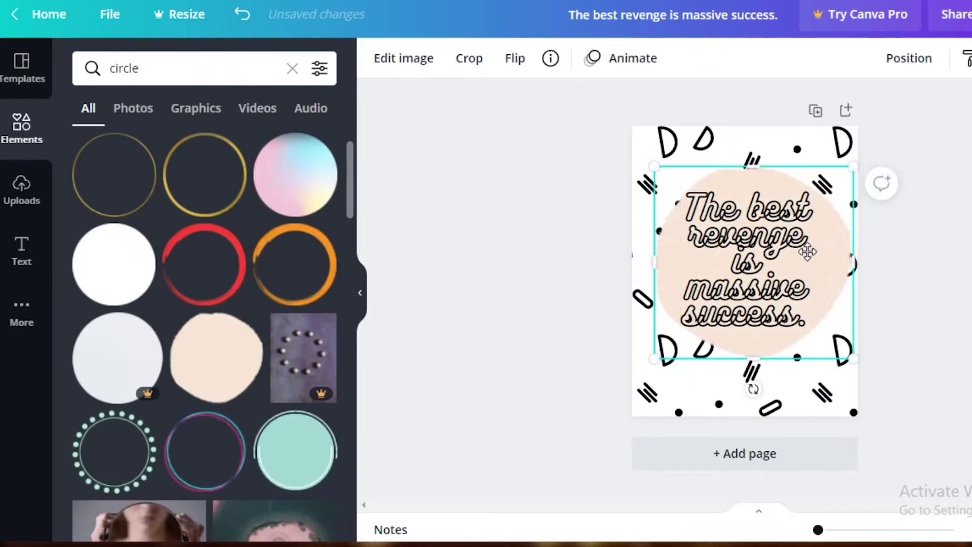
mouse_move(811, 247)
left_mouse_down()
mouse_move(803, 253)
mouse_move(812, 243)
left_mouse_up()
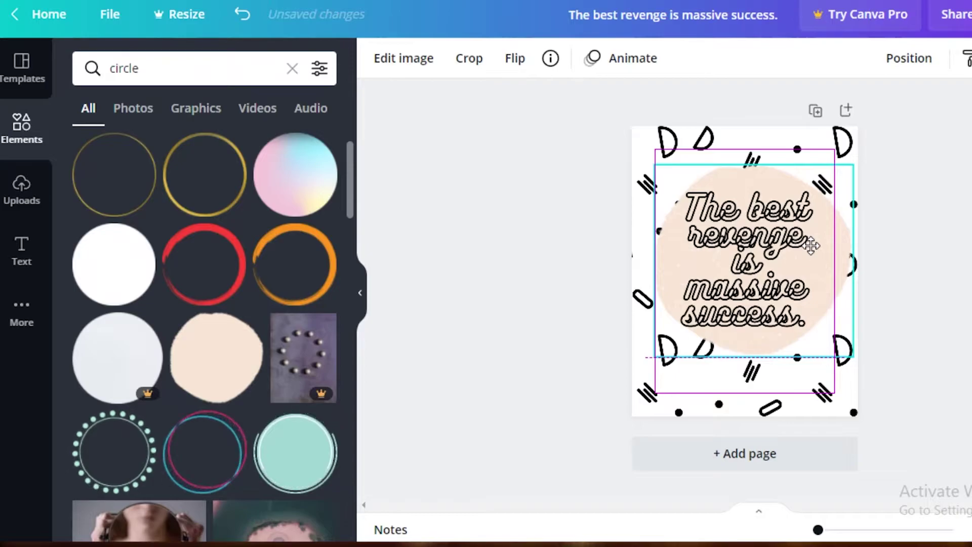
left_click(538, 391)
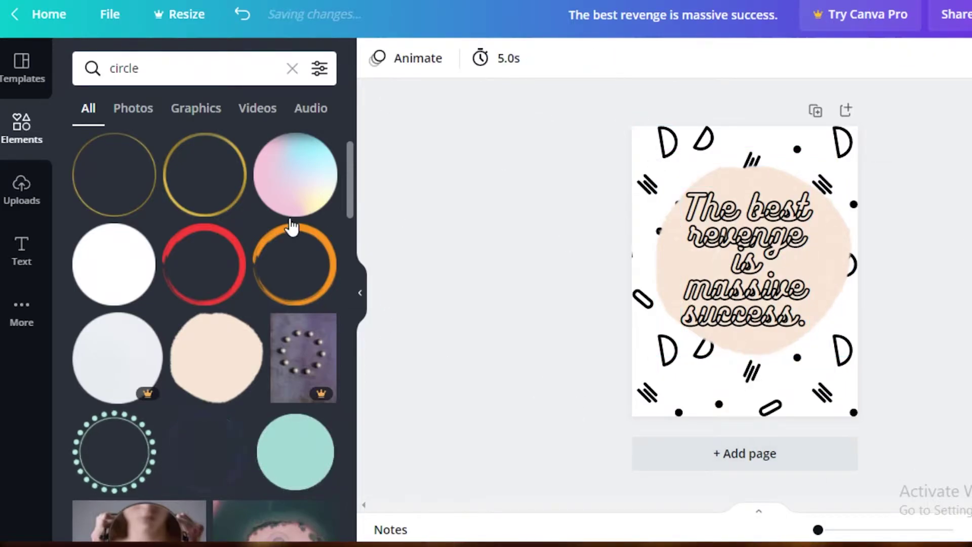
Try the red gradient circle behind the quote text, delete it, and look through further circle elements
scroll(294, 381, "down", 2)
scroll(293, 381, "down", 8)
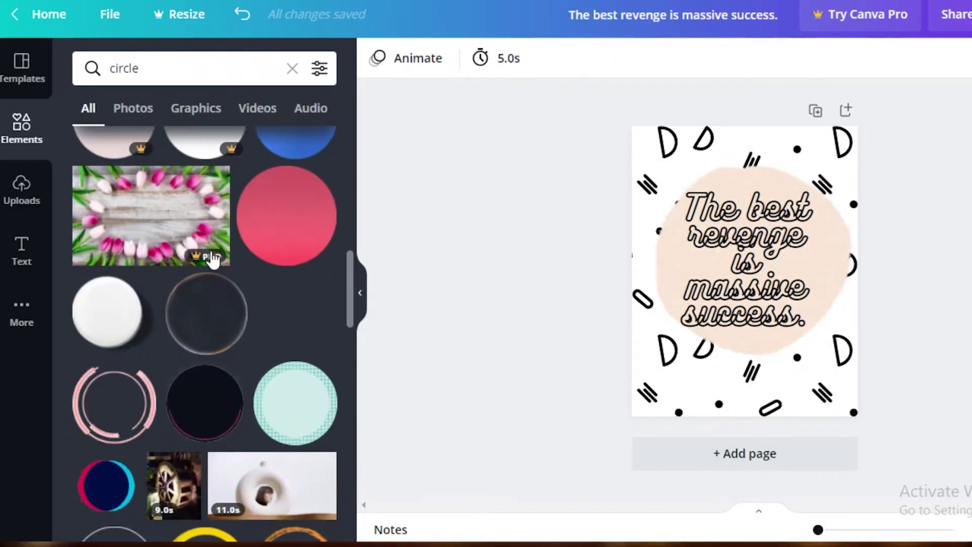
scroll(211, 256, "up", 3)
scroll(337, 385, "down", 2)
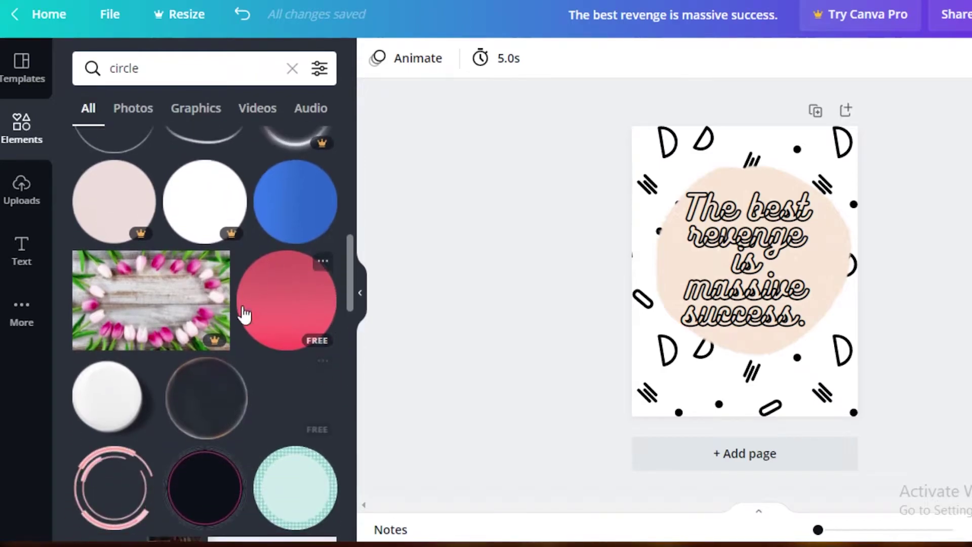
left_click(309, 306)
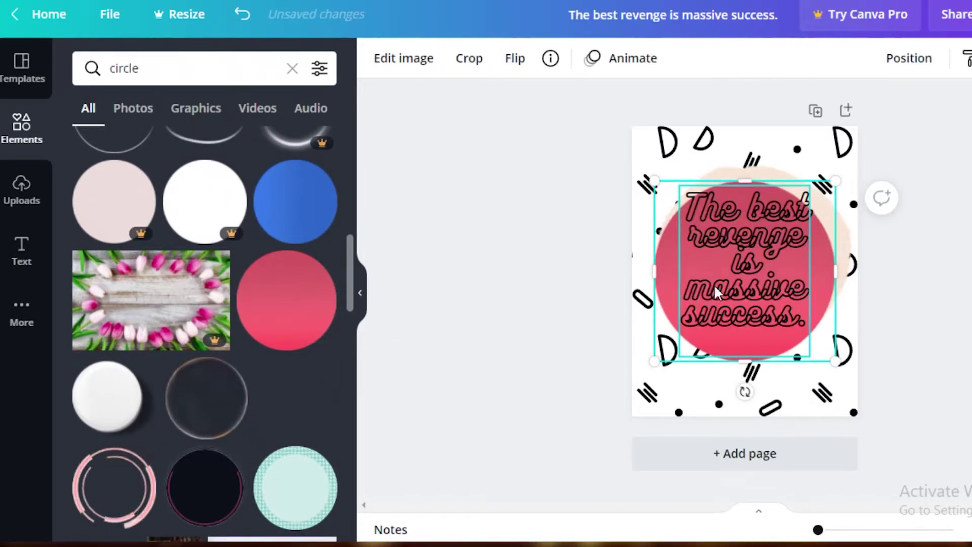
left_click_drag(678, 252, 632, 270)
key("Delete")
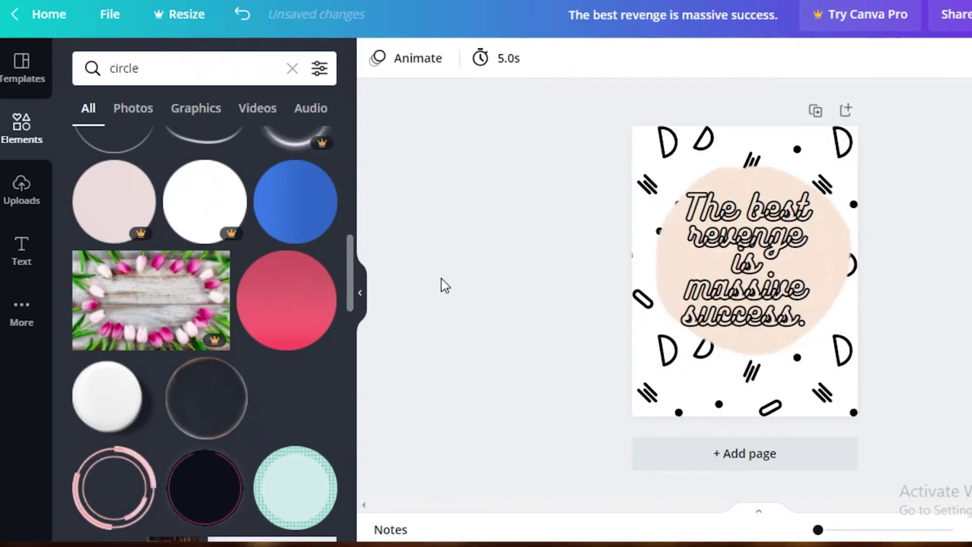
scroll(195, 370, "down", 4)
scroll(195, 370, "down", 3)
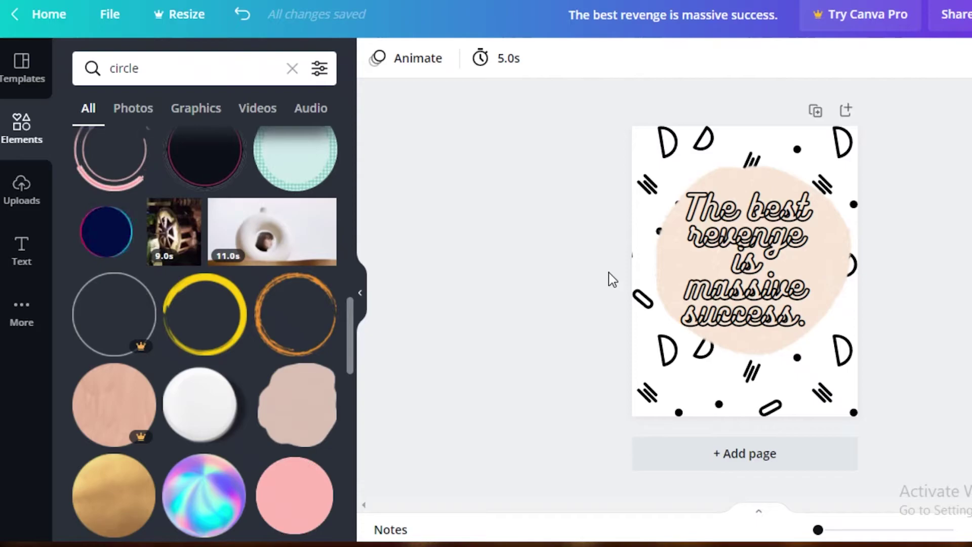
Add a blank second page and look up graphics under the Background suggestion in the elements
left_click(846, 111)
scroll(203, 363, "down", 2)
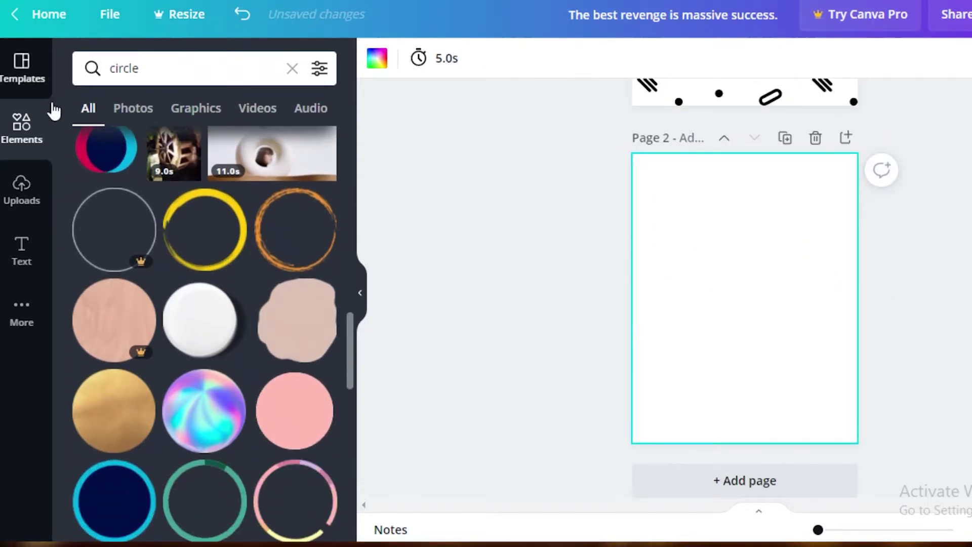
left_click(15, 137)
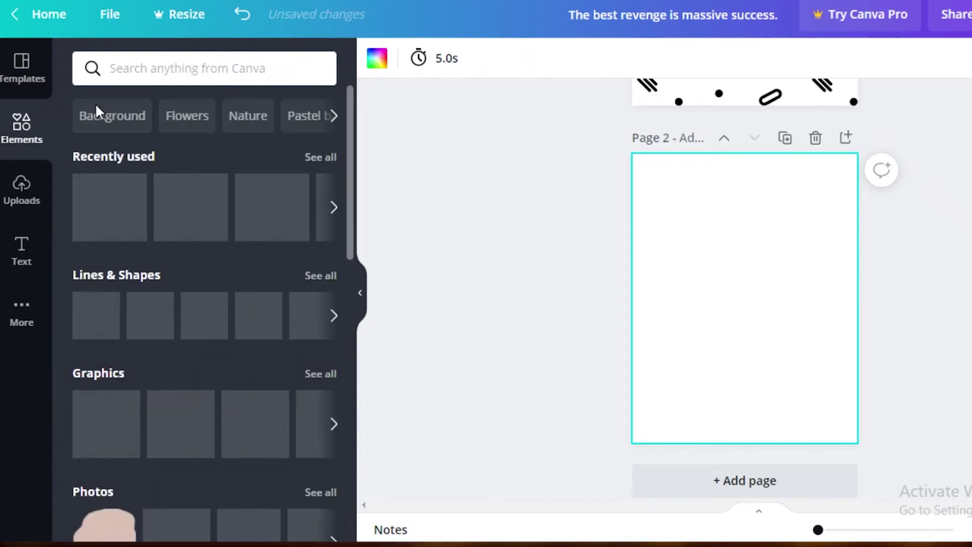
left_click(96, 116)
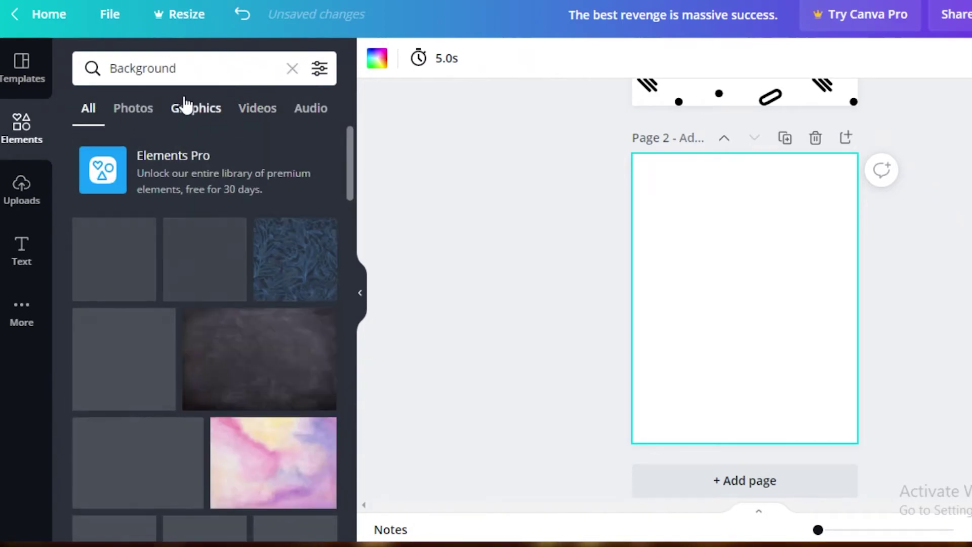
left_click(191, 107)
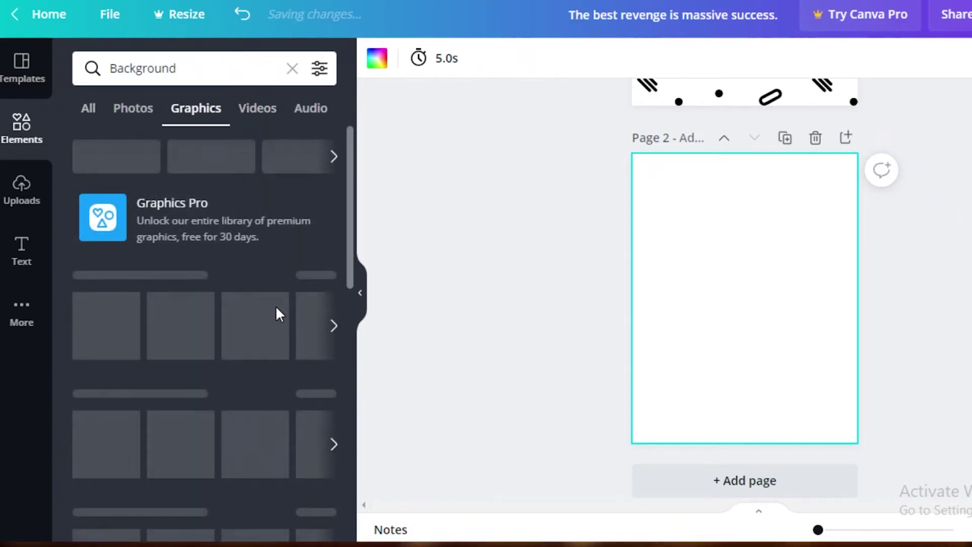
Insert the teal and purple chevron graphic on page 2 and stretch it across the upper part of the page
scroll(219, 348, "down", 4)
scroll(220, 348, "down", 6)
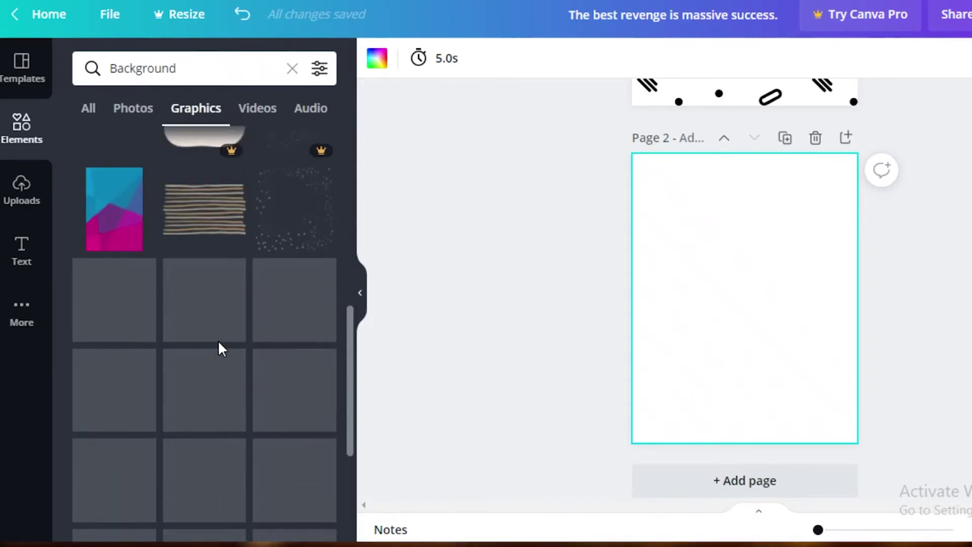
scroll(243, 334, "down", 2)
scroll(238, 408, "down", 5)
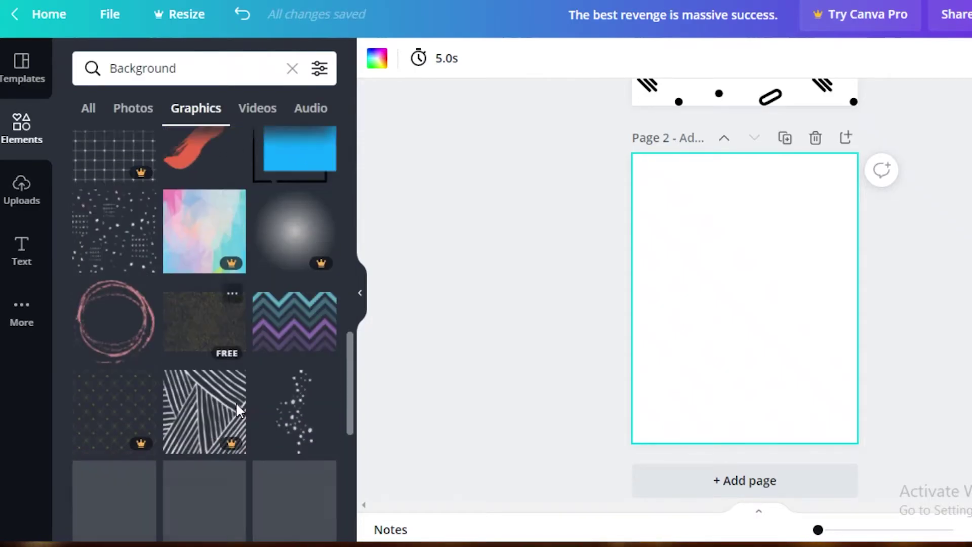
left_click(294, 157)
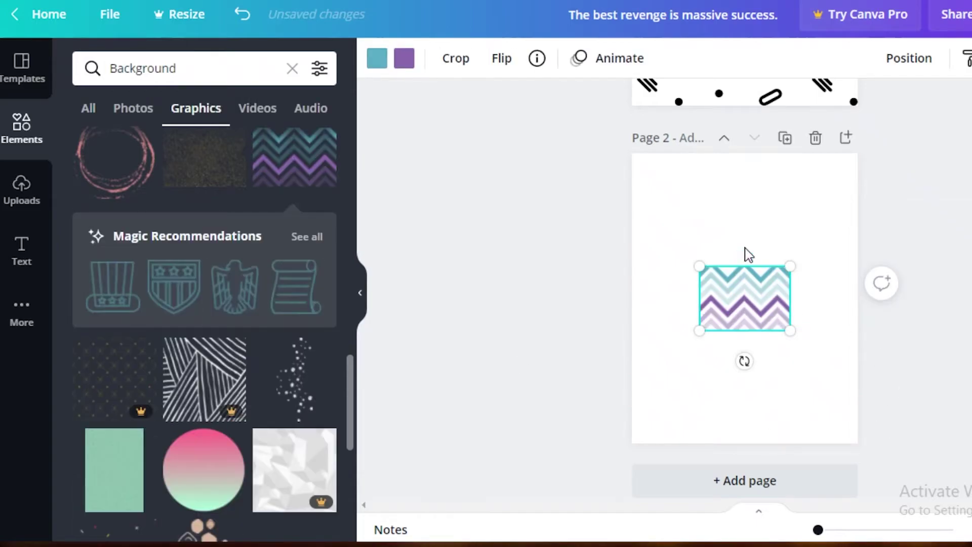
left_click_drag(742, 284, 805, 174)
left_click_drag(764, 217, 636, 310)
Set both chevron colours to black, and enlarge and centre the graphic to cover the whole of page 2
left_click(377, 58)
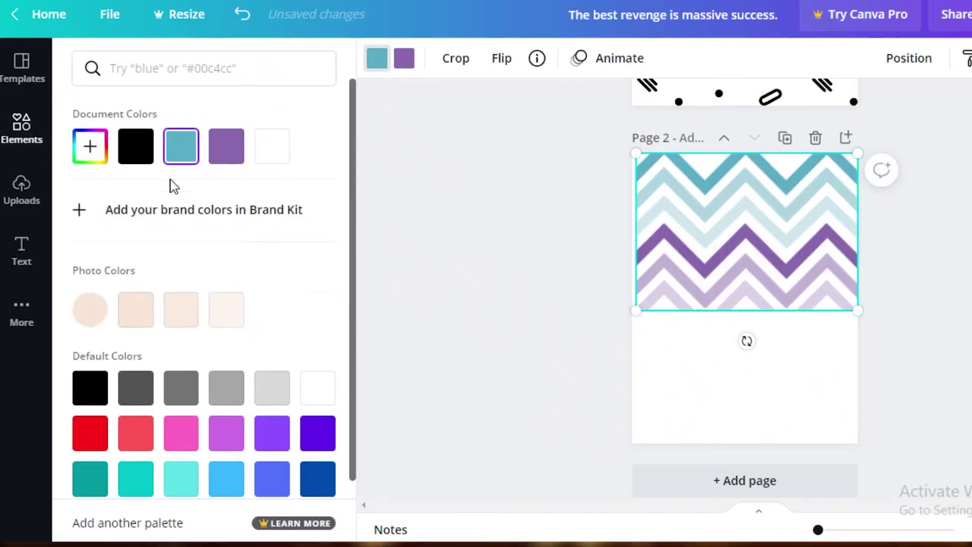
left_click(315, 385)
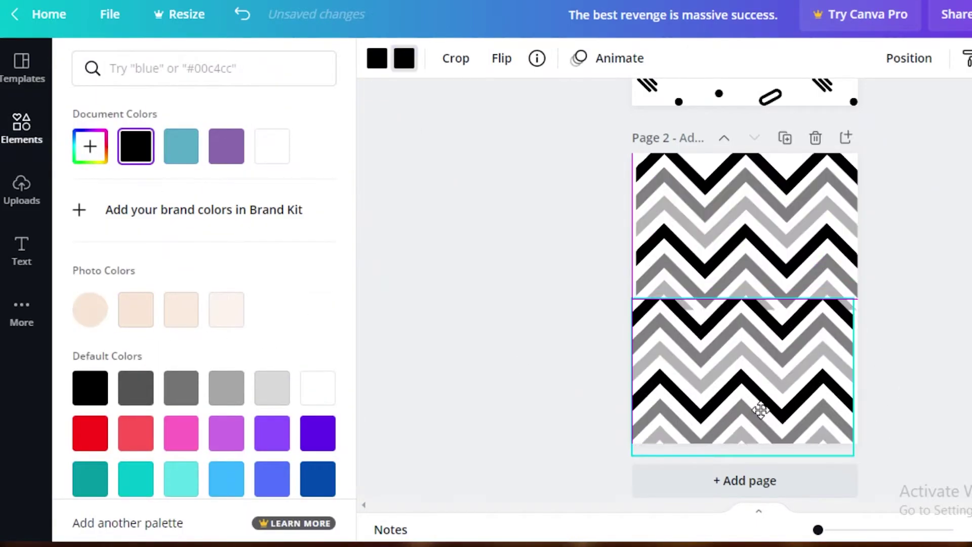
left_click_drag(758, 412, 767, 407)
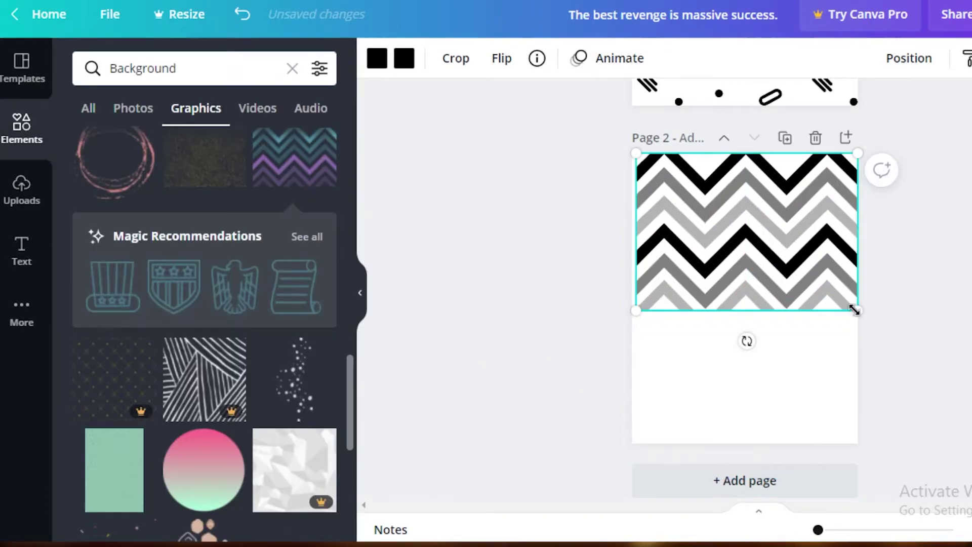
left_click_drag(856, 310, 971, 443)
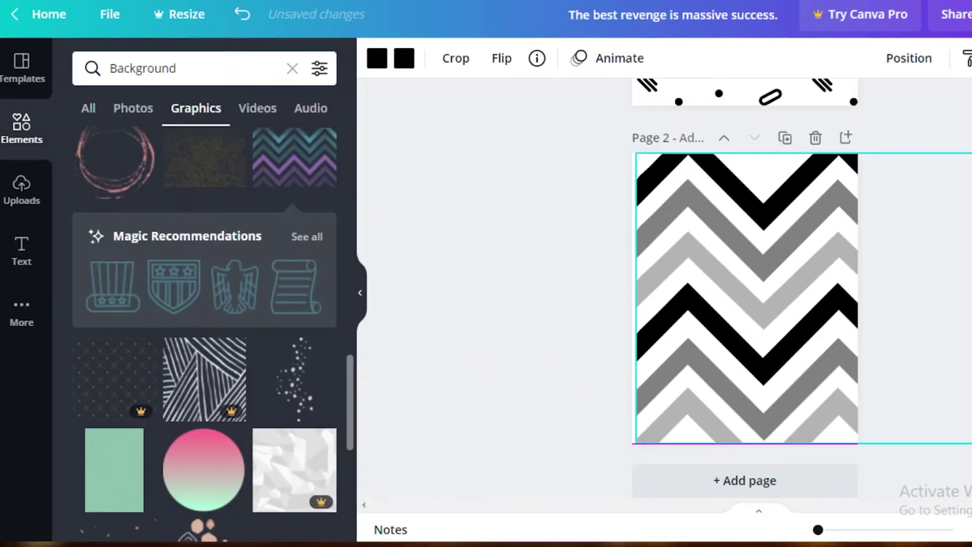
left_click_drag(735, 293, 780, 325)
scroll(163, 253, "down", 2)
Insert the solid octagon from Lines & Shapes over the chevron pattern on page 2
left_click(33, 141)
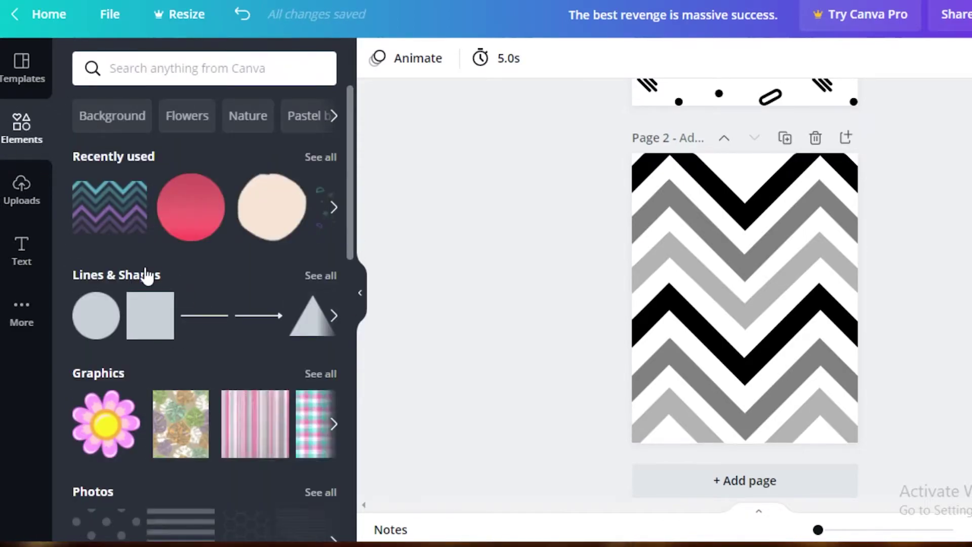
left_click(155, 273)
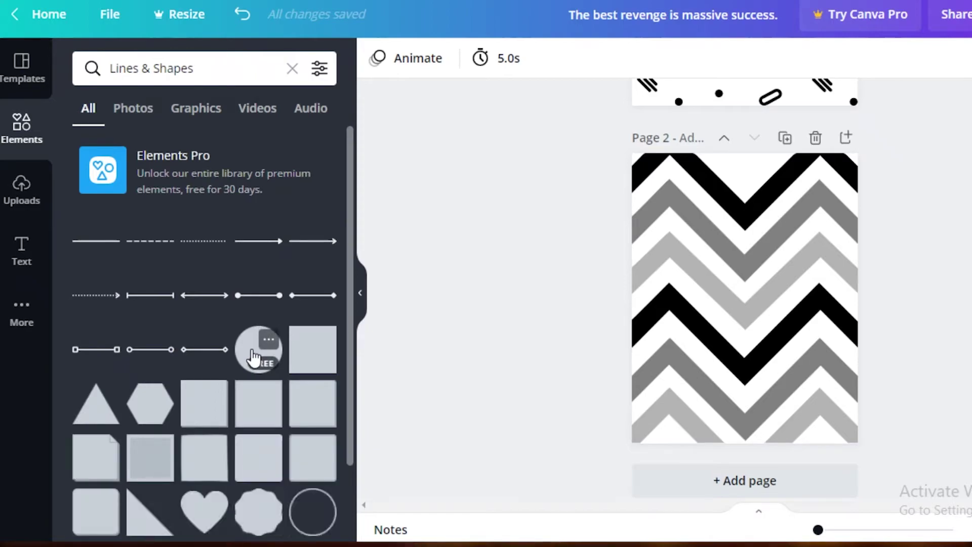
scroll(211, 412, "down", 5)
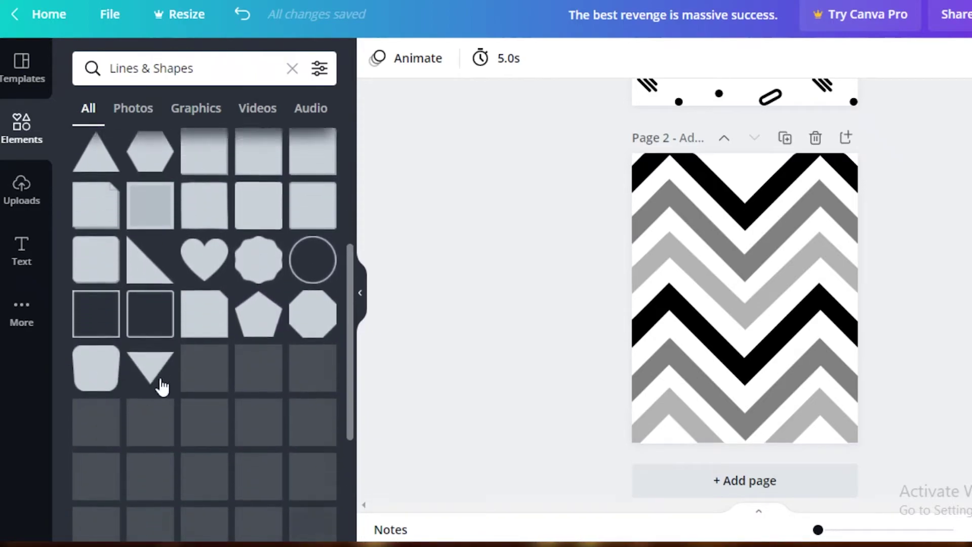
scroll(163, 386, "up", 2)
scroll(340, 414, "down", 3)
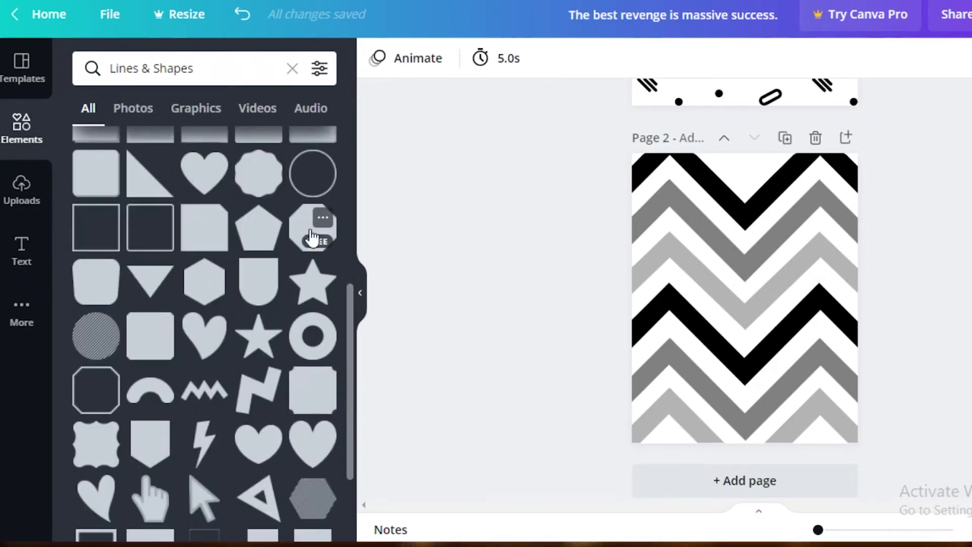
left_click(317, 222)
left_click_drag(715, 277, 715, 254)
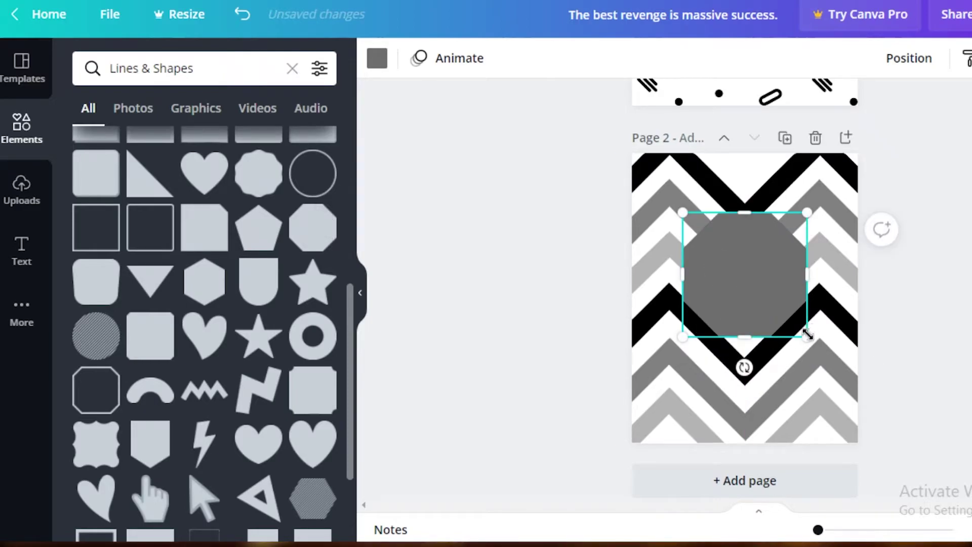
Enlarge the octagon, centre it on page 2 and fill it with white
left_click_drag(807, 335, 836, 367)
left_click_drag(747, 303, 733, 312)
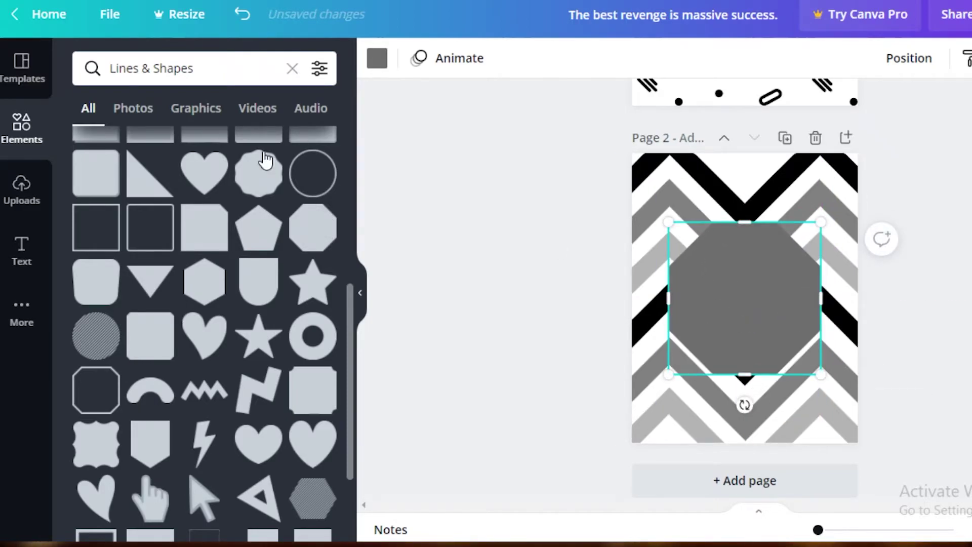
left_click(377, 61)
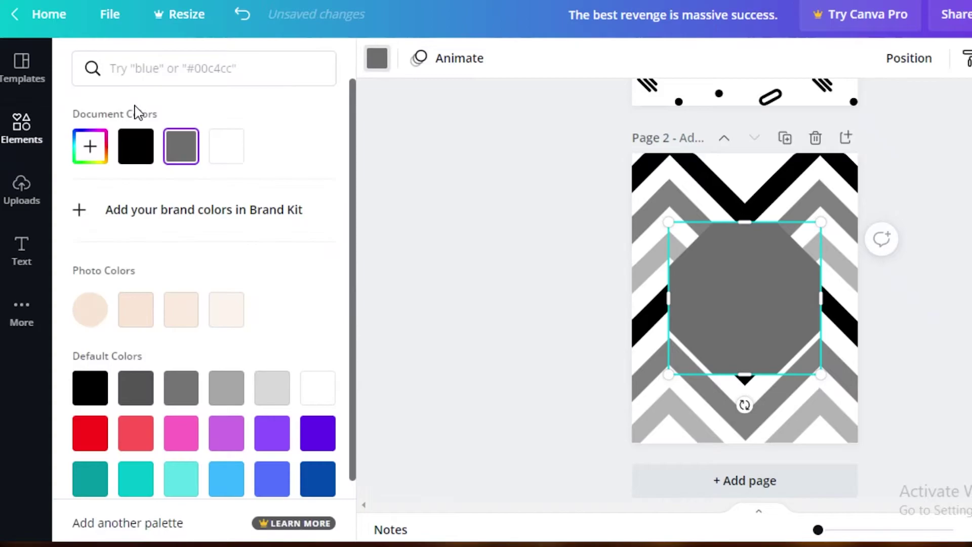
left_click(228, 148)
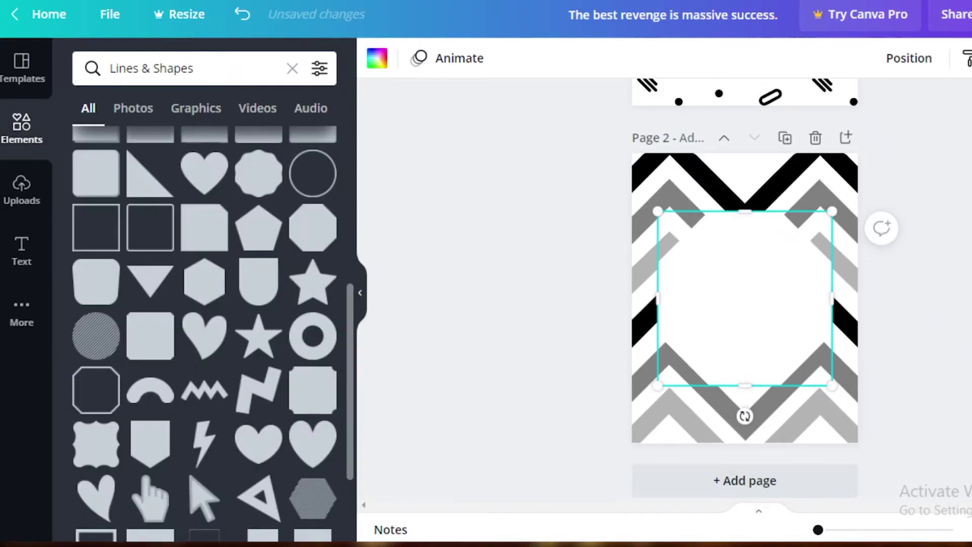
Switch to the BrainyQuote Best Quotes page, open the quote "The best way to predict the future is to create it." and copy it
key("alt+Tab")
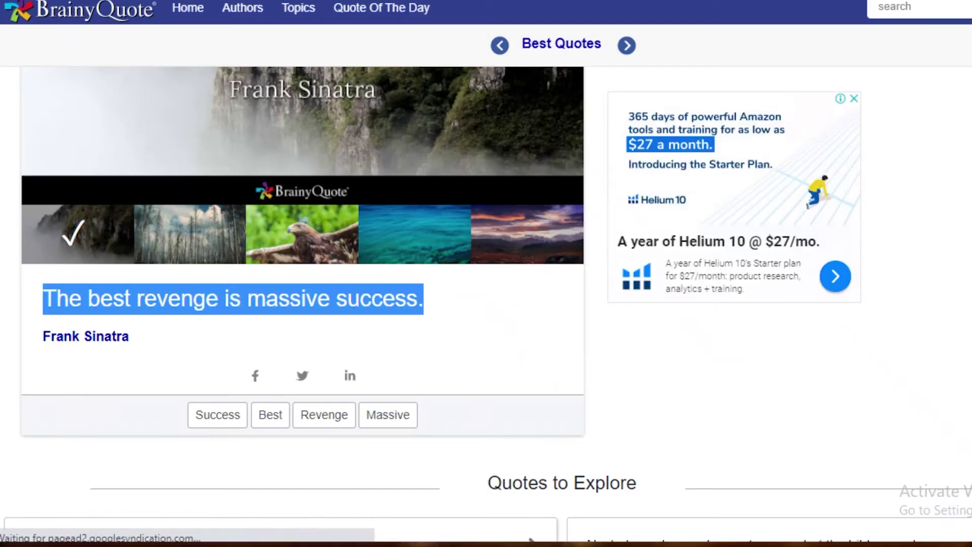
key("alt+Left")
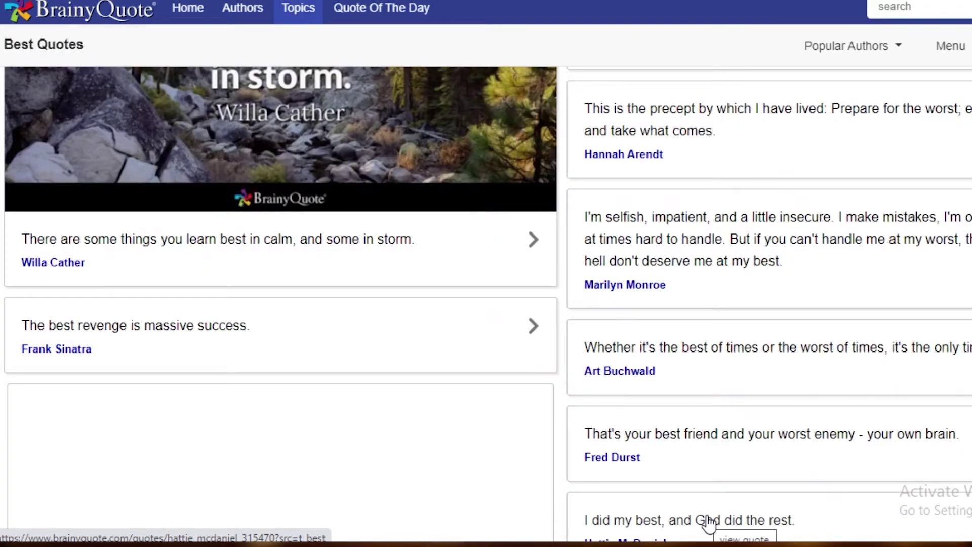
scroll(475, 332, "down", 10)
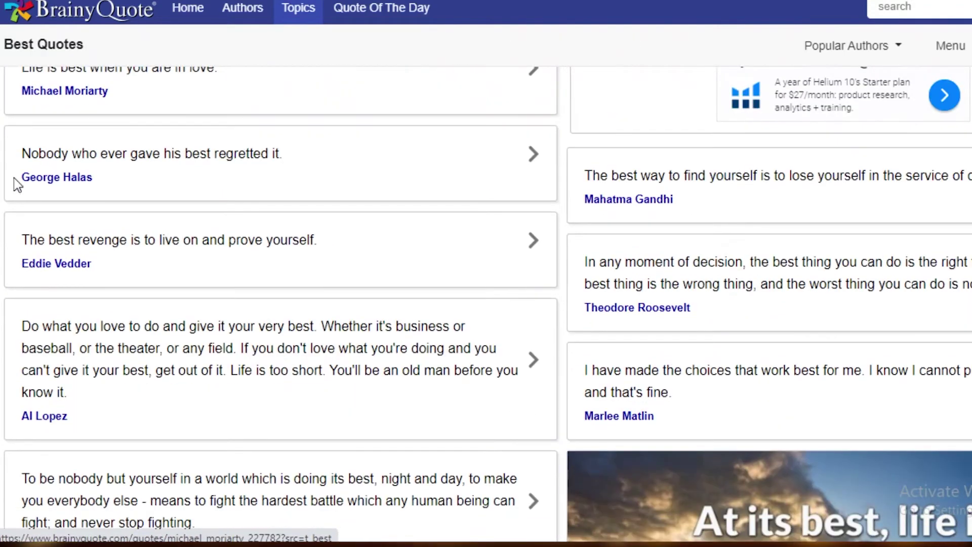
scroll(287, 248, "down", 8)
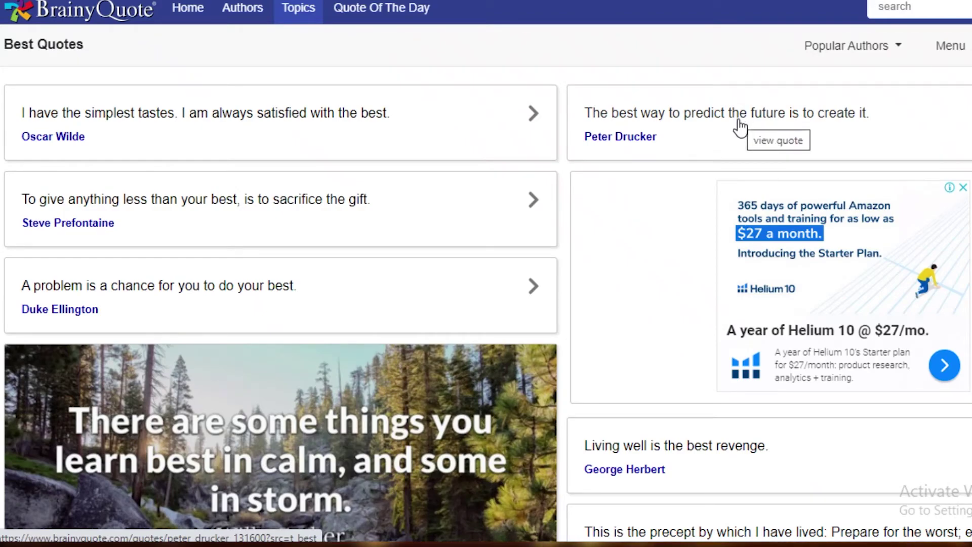
left_click(616, 130)
triple_click(116, 467)
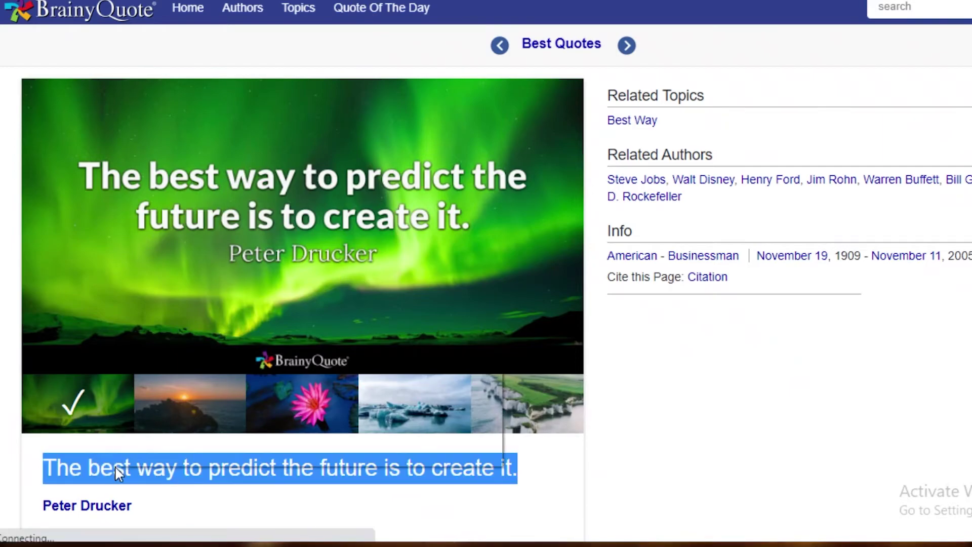
right_click(116, 467)
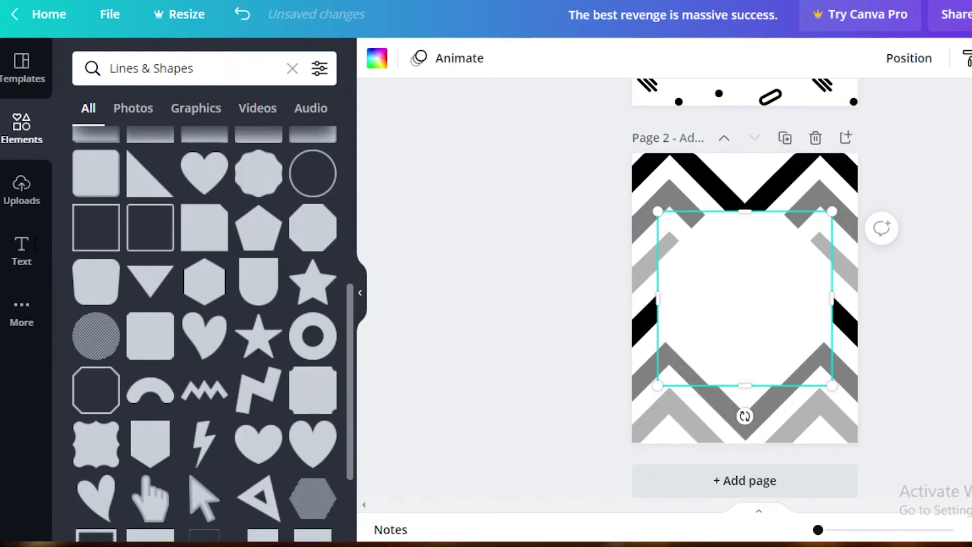
In Canva, insert the orange "BOO!" text style on page 2 and replace its text with the copied quote
left_click(24, 253)
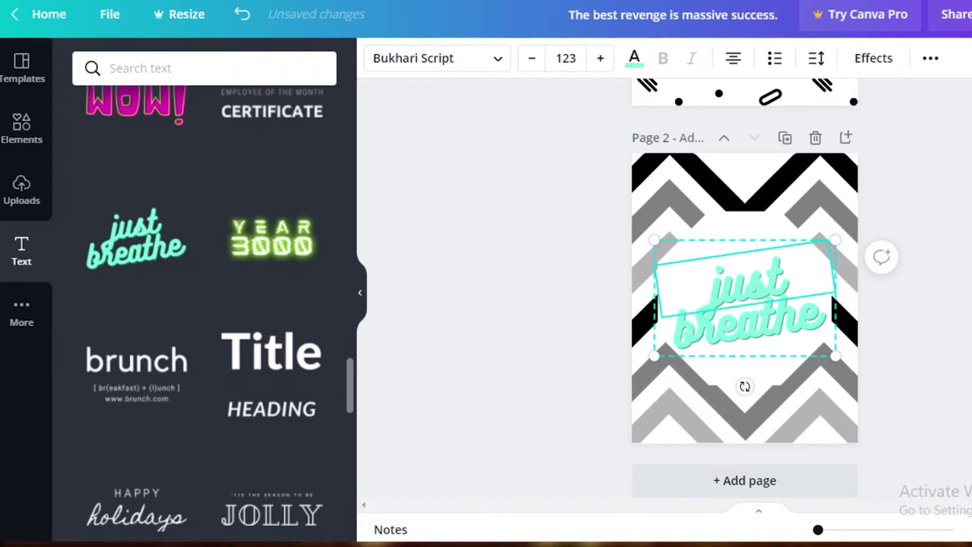
key("Delete")
scroll(273, 337, "down", 10)
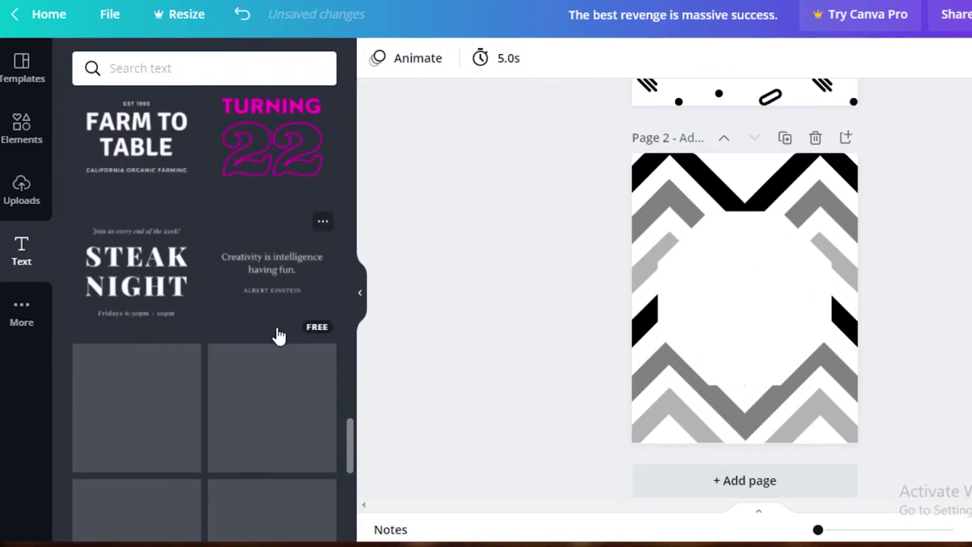
scroll(278, 336, "up", 15)
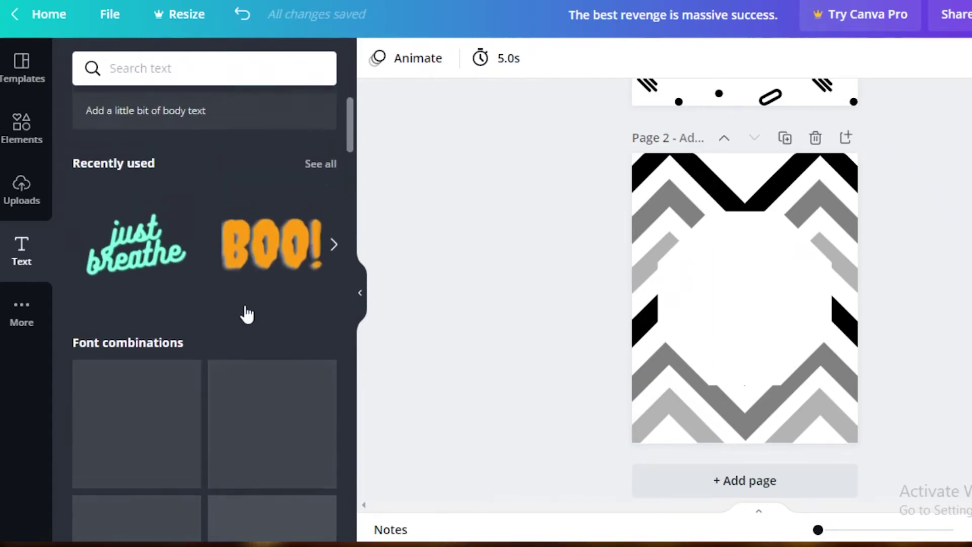
scroll(247, 314, "up", 3)
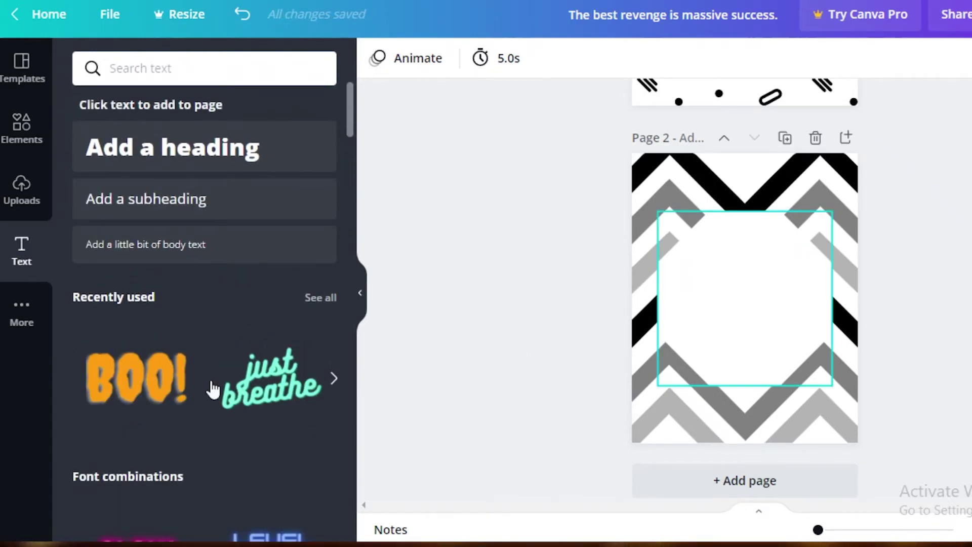
left_click(136, 377)
double_click(755, 355)
right_click(739, 299)
left_click(777, 119)
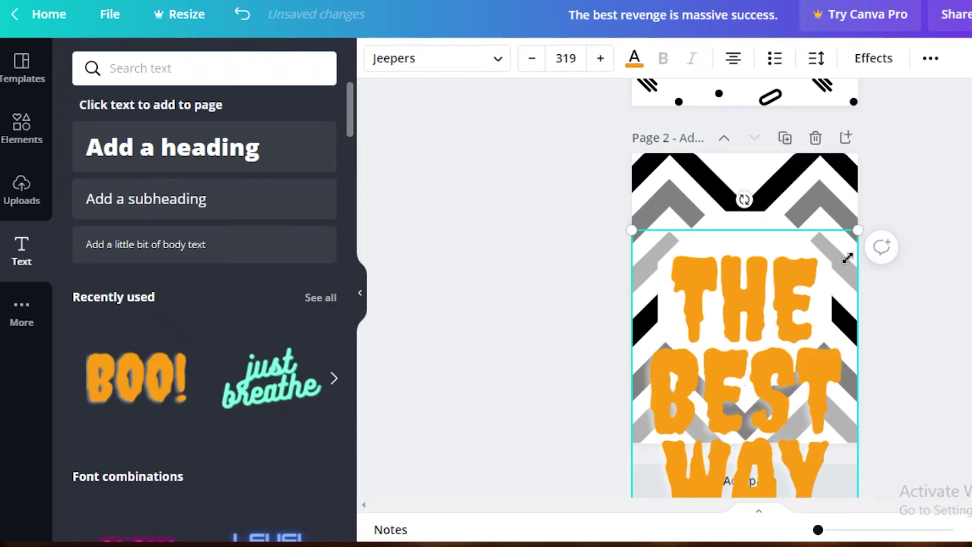
Shrink the quote text to size 58.3 and fit its text box within the white octagon on page 2
left_click_drag(848, 258, 810, 405)
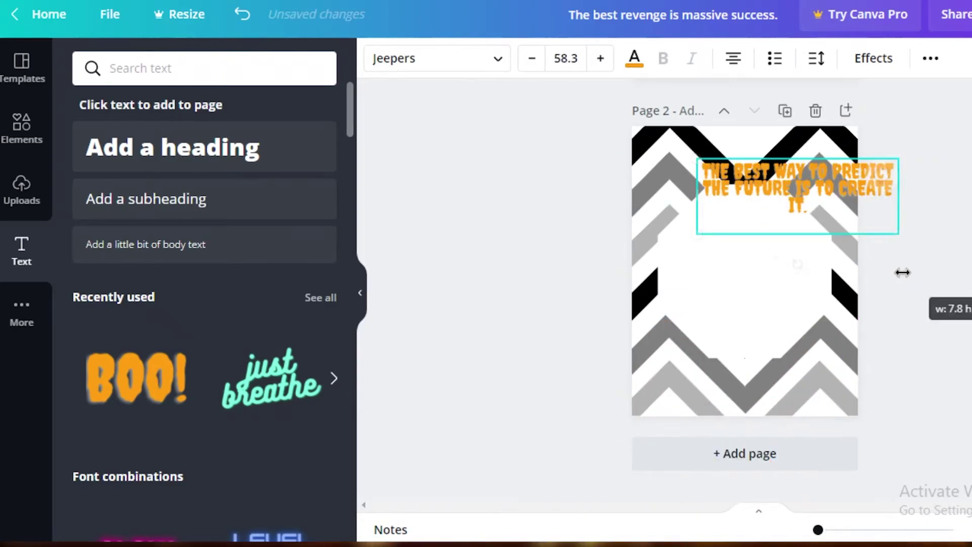
left_click_drag(800, 262, 761, 350)
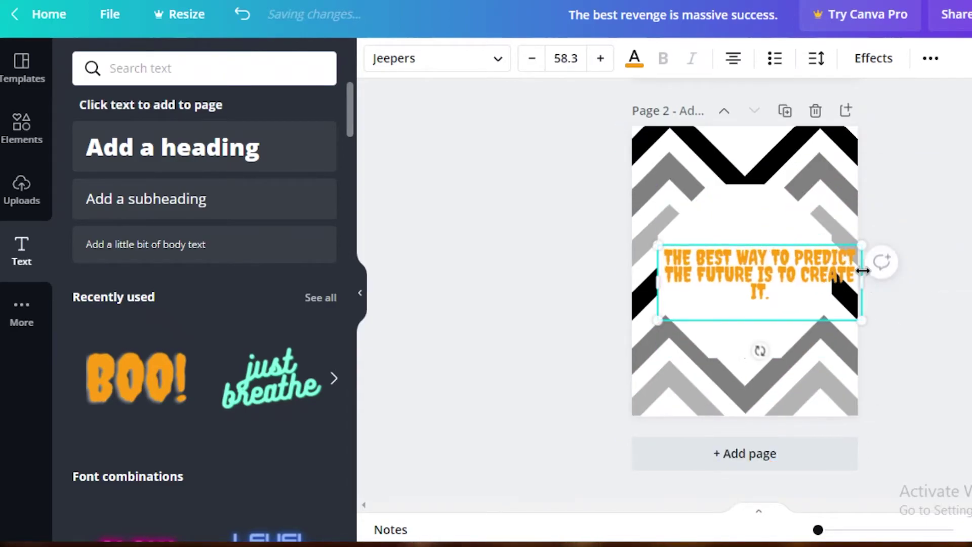
left_click_drag(863, 273, 830, 293)
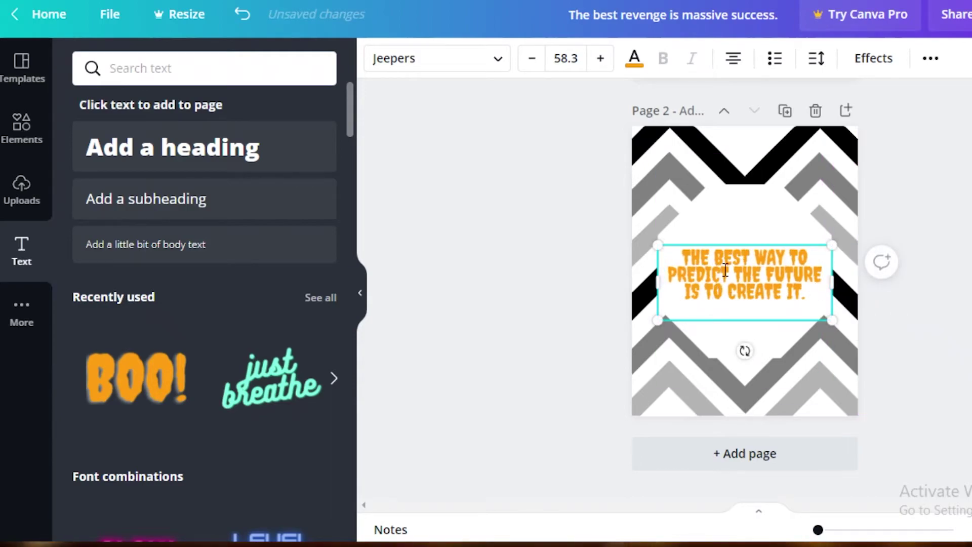
left_click_drag(734, 241, 731, 220)
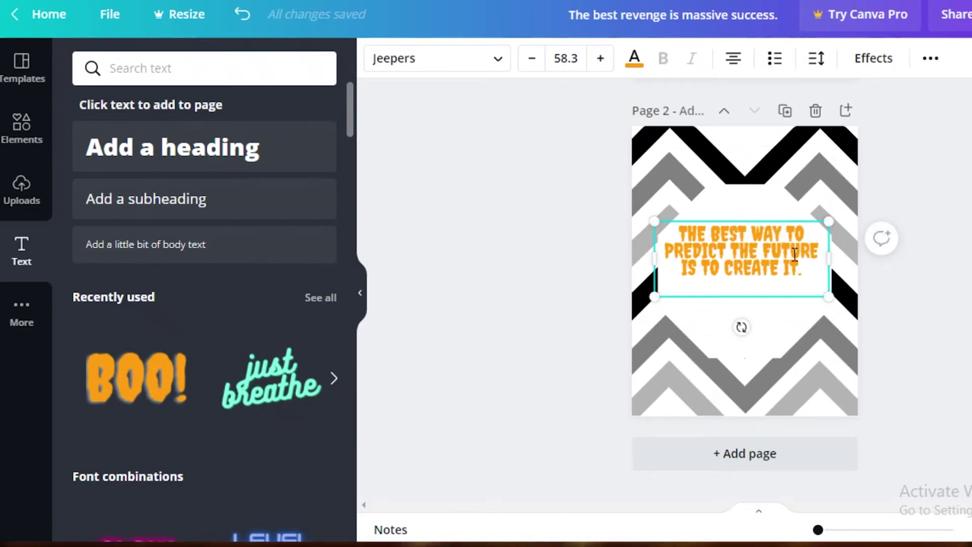
key("ctrl+z")
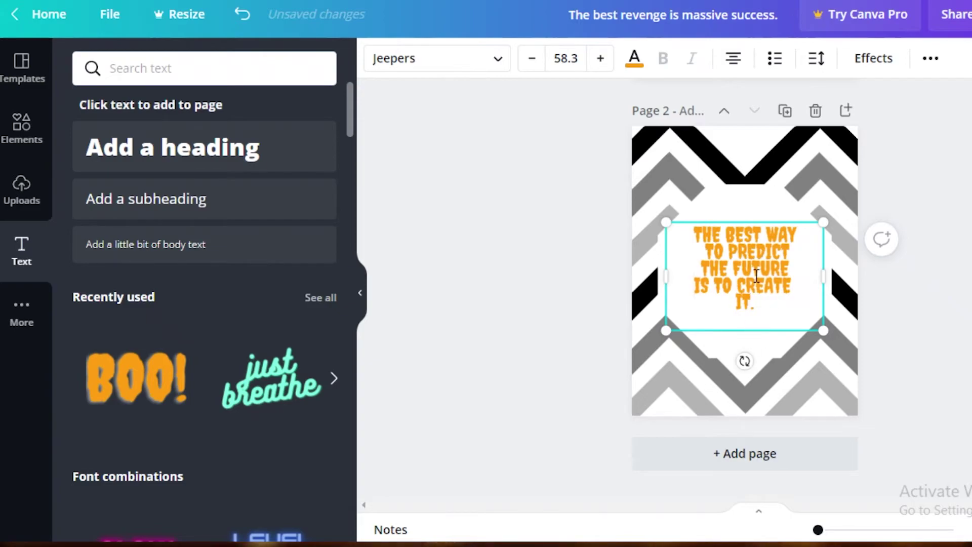
Apply the Hollow effect to the quote text with a thickness of 78
left_click(868, 60)
scroll(126, 506, "down", 1)
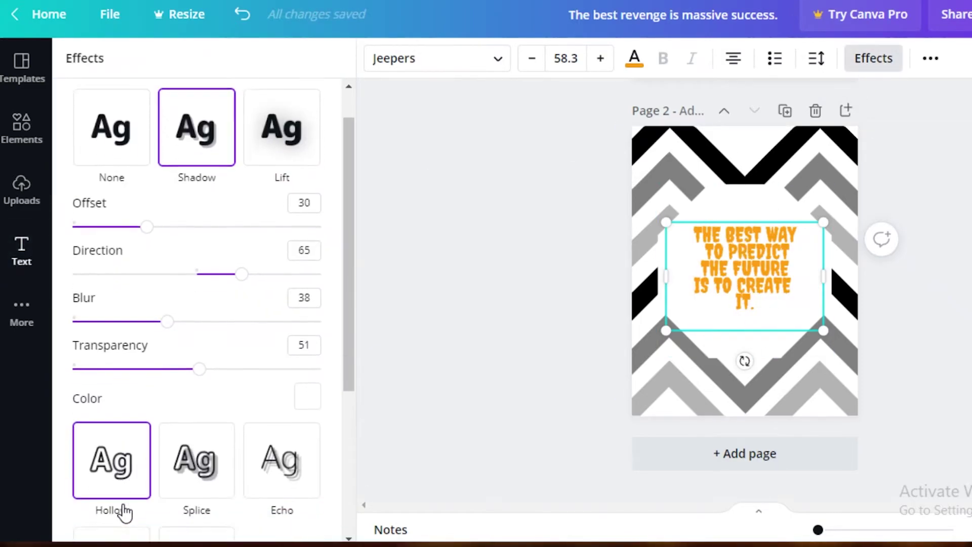
scroll(124, 512, "down", 3)
left_click(85, 344)
left_click(198, 374)
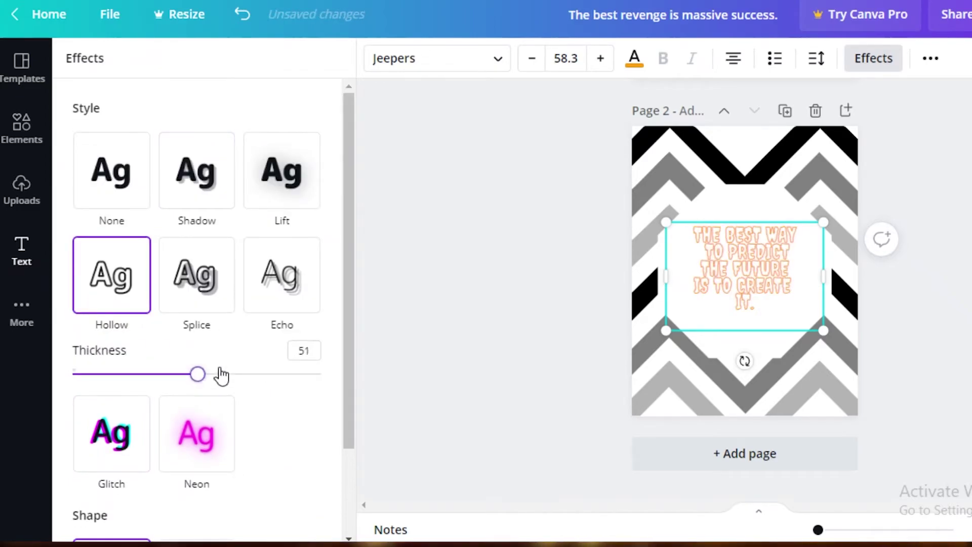
left_click_drag(222, 376, 266, 374)
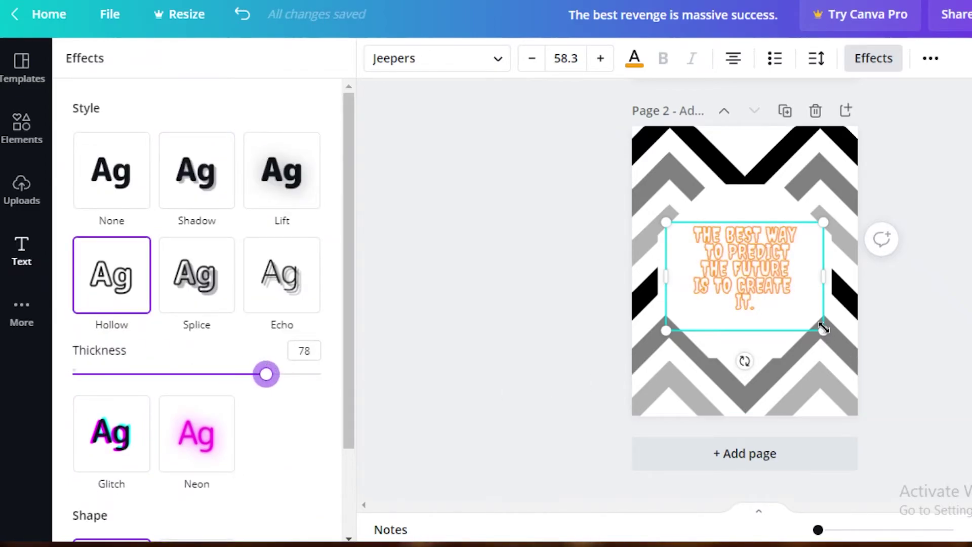
Enlarge the quote text on page 2 to size 76.9 over the octagon and colour it black
left_click_drag(823, 328, 861, 362)
mouse_move(734, 272)
left_mouse_down()
mouse_move(731, 253)
mouse_move(739, 258)
mouse_move(731, 259)
left_mouse_up()
left_click(634, 59)
left_click(136, 146)
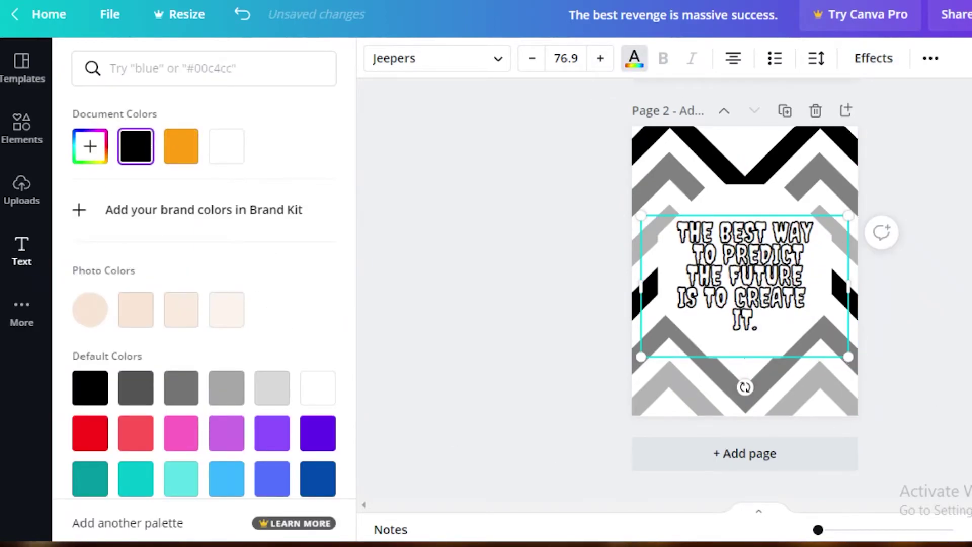
key("Escape")
key("Escape")
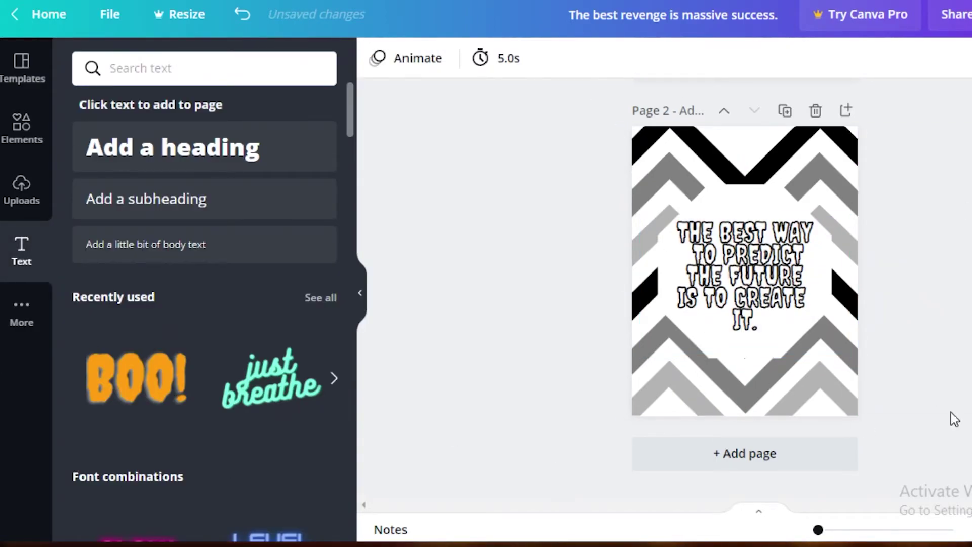
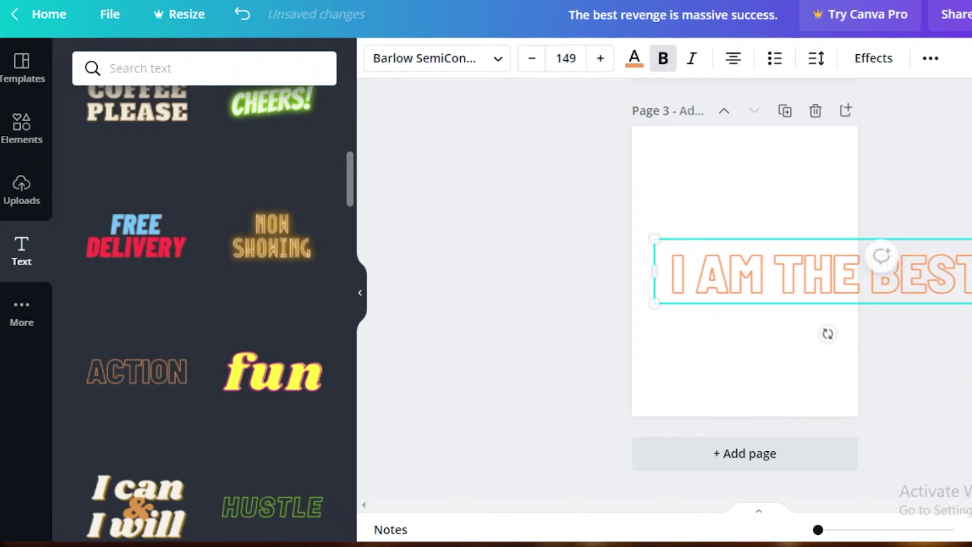
Fit the "I AM THE BEST" text at size 98 across the upper edge of page 3 and colour it black
left_click_drag(888, 276, 882, 281)
left_click_drag(803, 235, 774, 130)
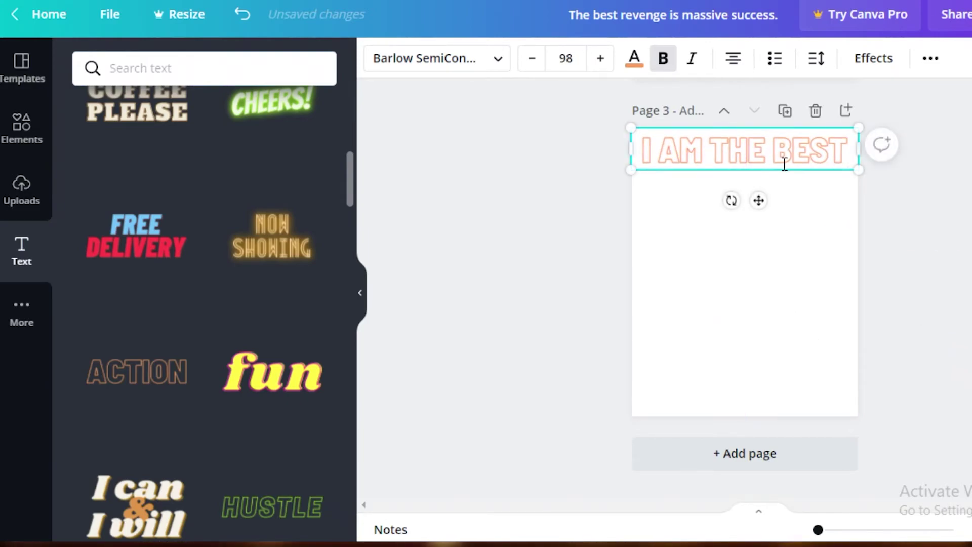
left_click(634, 57)
left_click(136, 146)
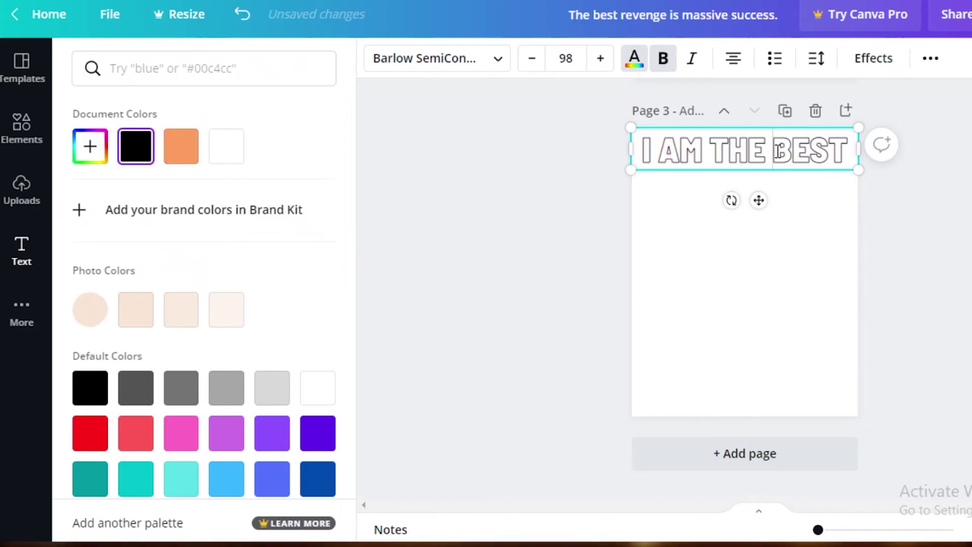
Move "I AM THE BEST" slightly down from the page's upper edge and centre it horizontally on page 3
left_click_drag(758, 200, 759, 217)
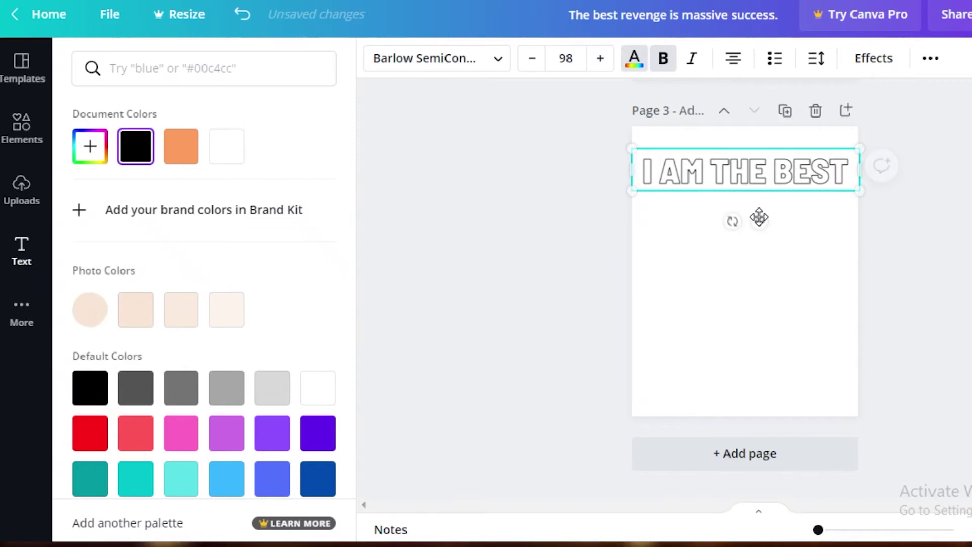
left_click(820, 285)
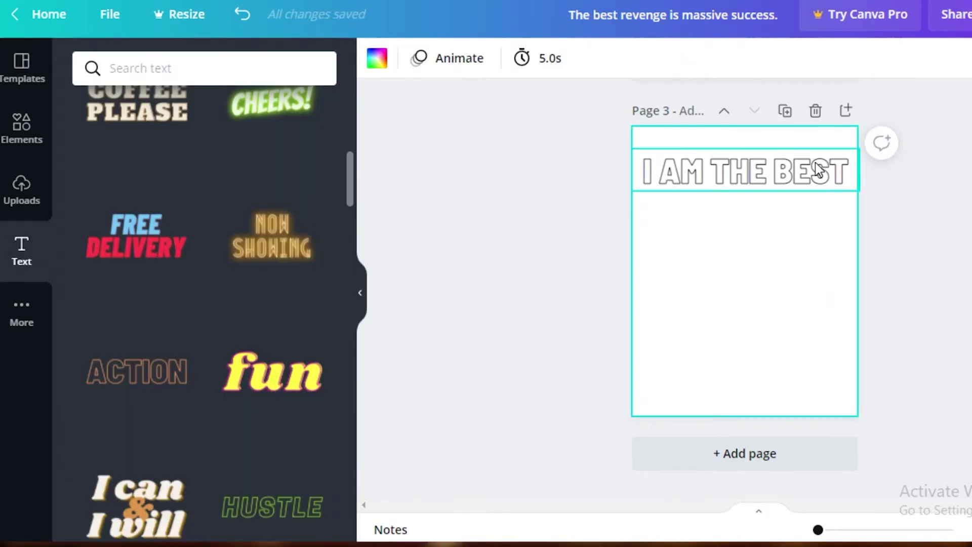
left_click_drag(814, 169, 791, 166)
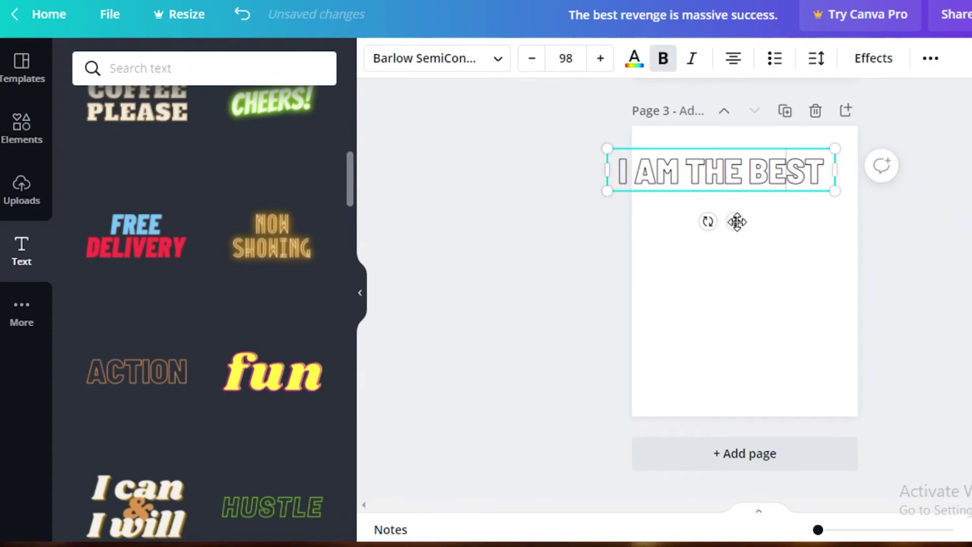
left_click_drag(737, 222, 757, 215)
scroll(738, 191, "up", 2)
scroll(723, 269, "down", 2)
left_click(723, 269)
left_click(722, 176)
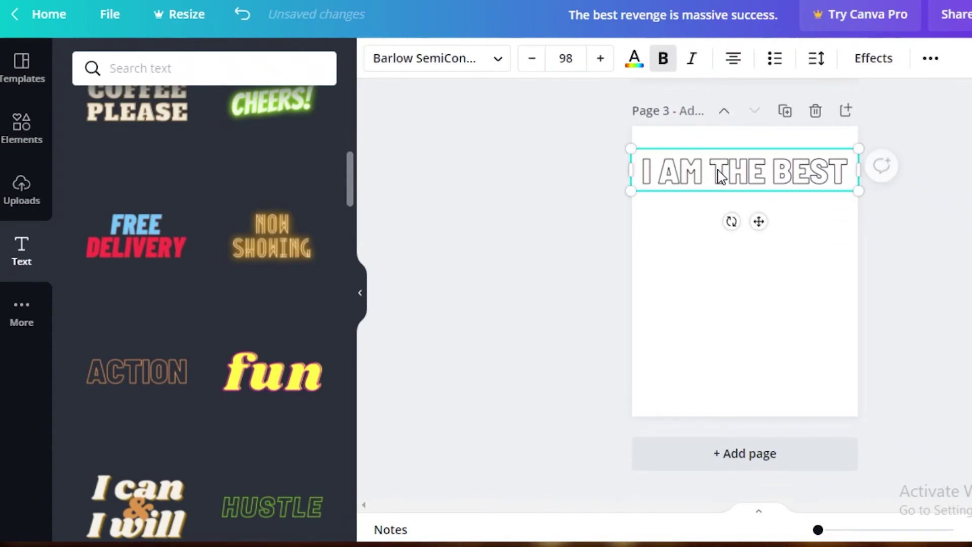
left_click(931, 59)
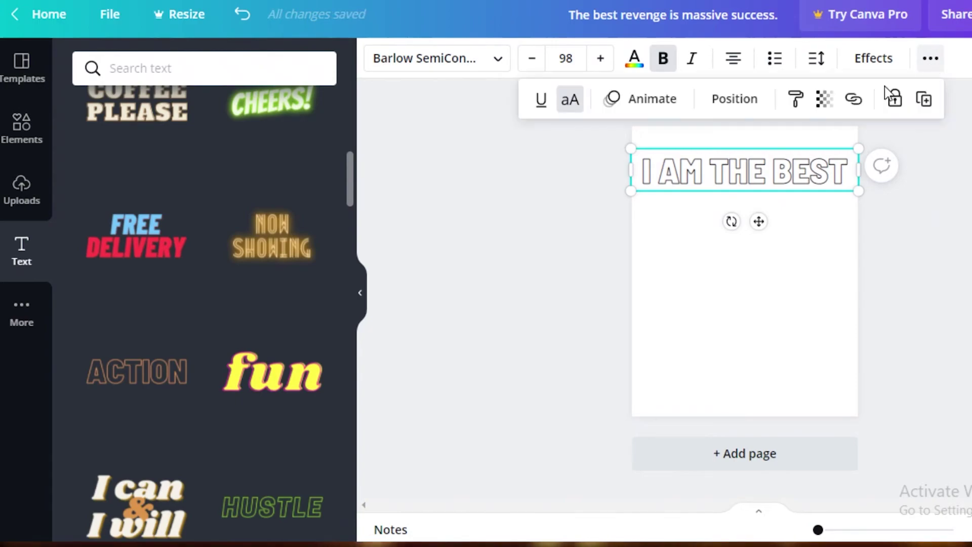
left_click(498, 60)
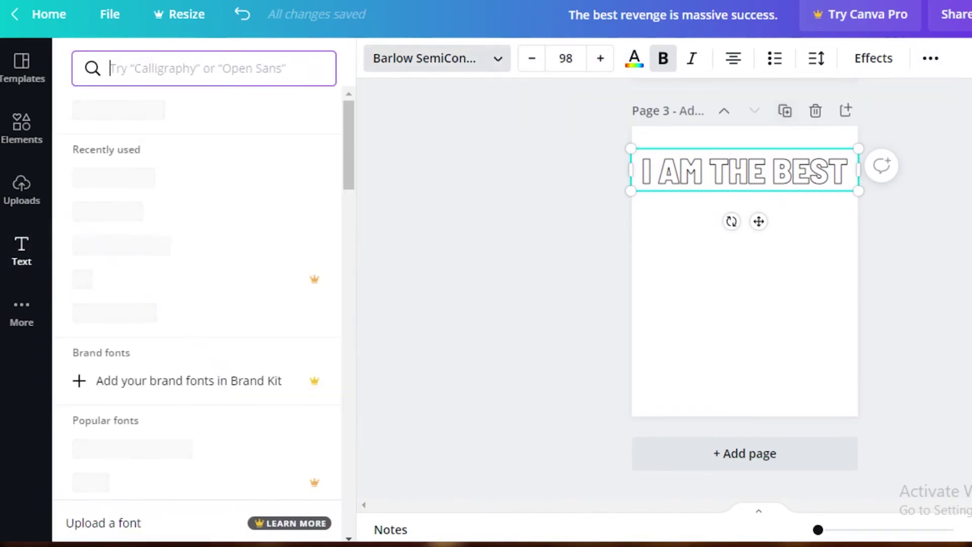
left_click(867, 58)
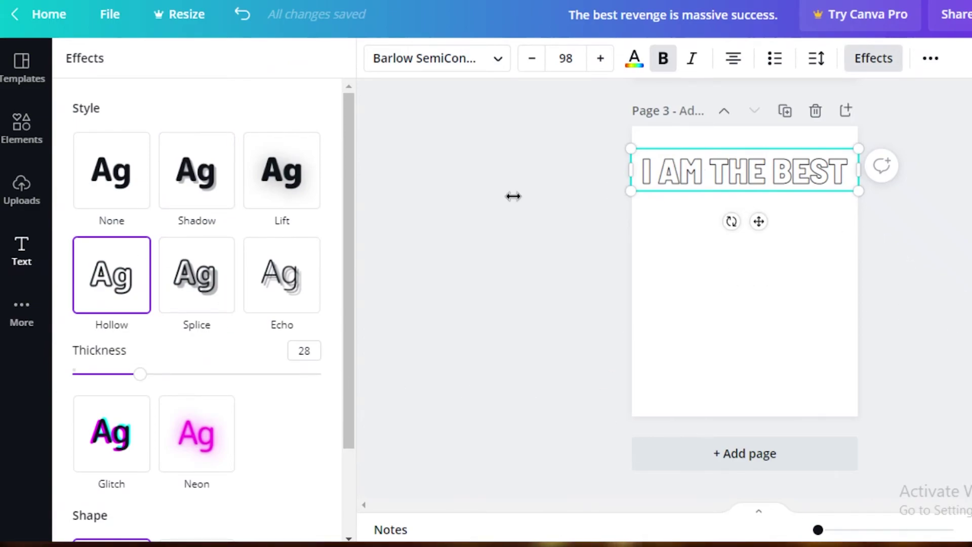
scroll(198, 228, "down", 2)
Add a second "I AM THE BEST" line in the hollow ACTION text style below the first, at size 79.8 and in black
left_click(36, 268)
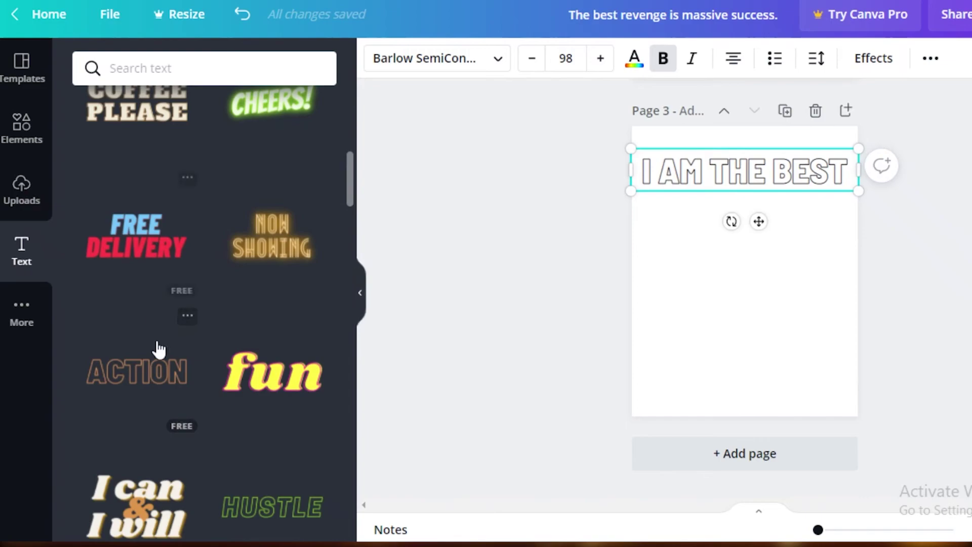
left_click(158, 349)
double_click(734, 273)
left_click(746, 265)
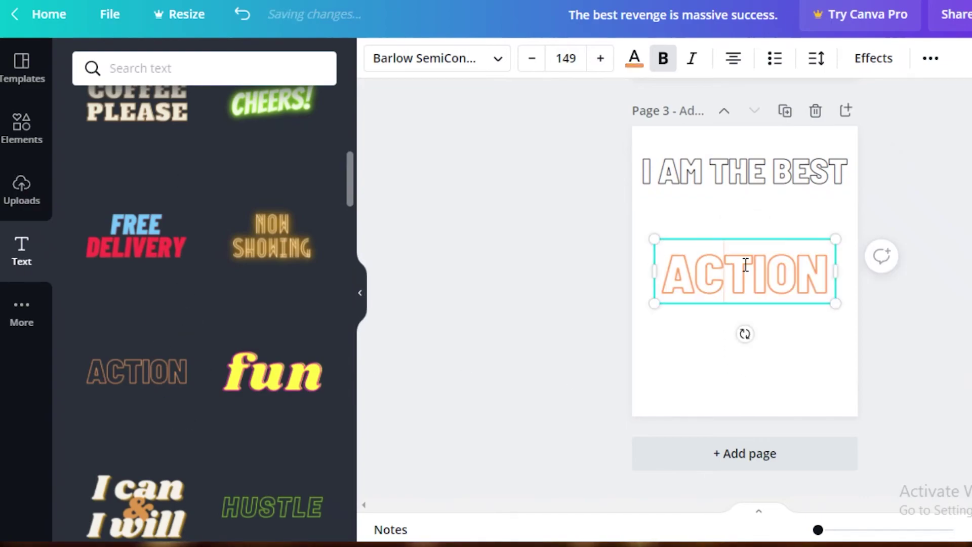
double_click(746, 264)
type("I AM THE BEST")
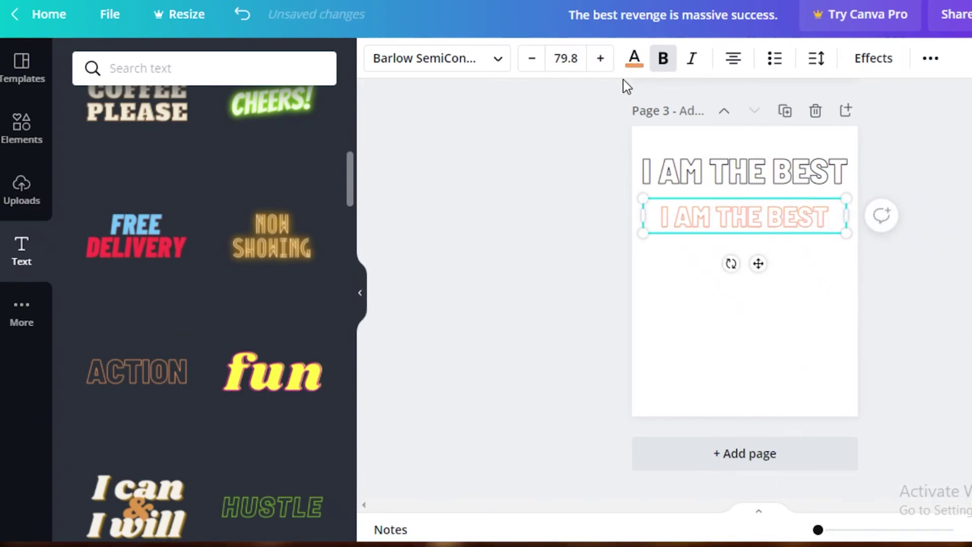
left_click(640, 67)
left_click(130, 141)
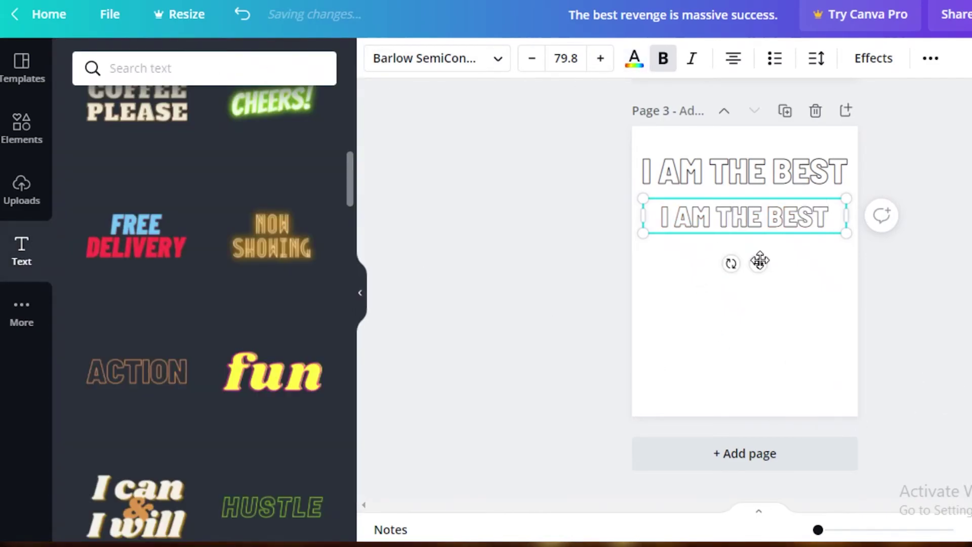
Add two more hollow "I AM THE BEST" lines below the second on page 3, at sizes 68.6 and 61.3
left_click_drag(764, 252, 765, 293)
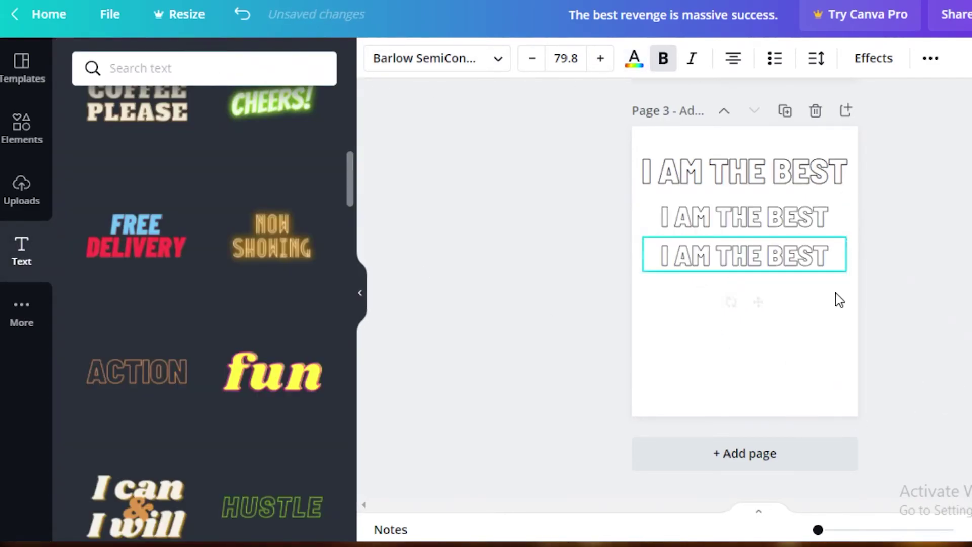
left_click_drag(842, 274, 800, 263)
left_click_drag(759, 255, 756, 340)
Centre the third and fourth "I AM THE BEST" lines horizontally on page 3
left_click(758, 262)
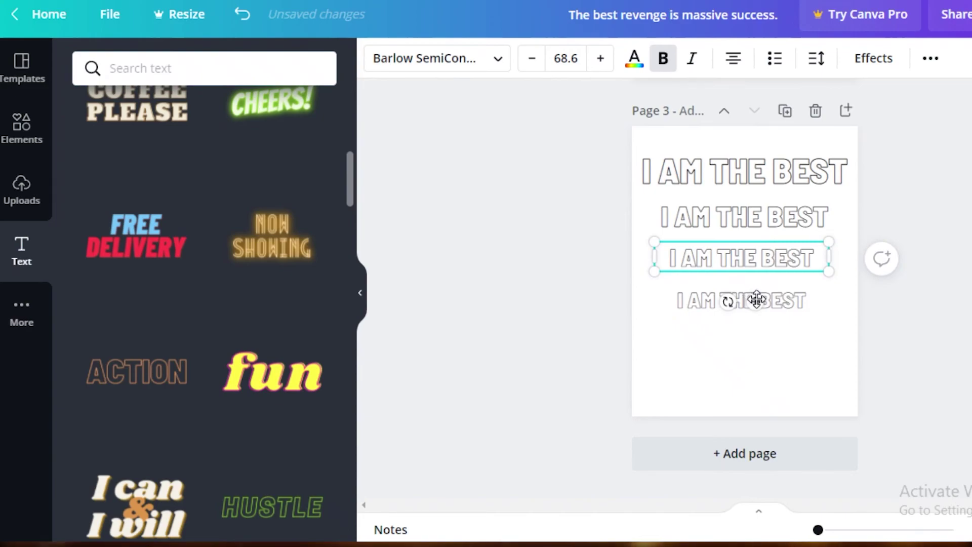
left_click_drag(757, 300, 759, 299)
left_click(711, 304)
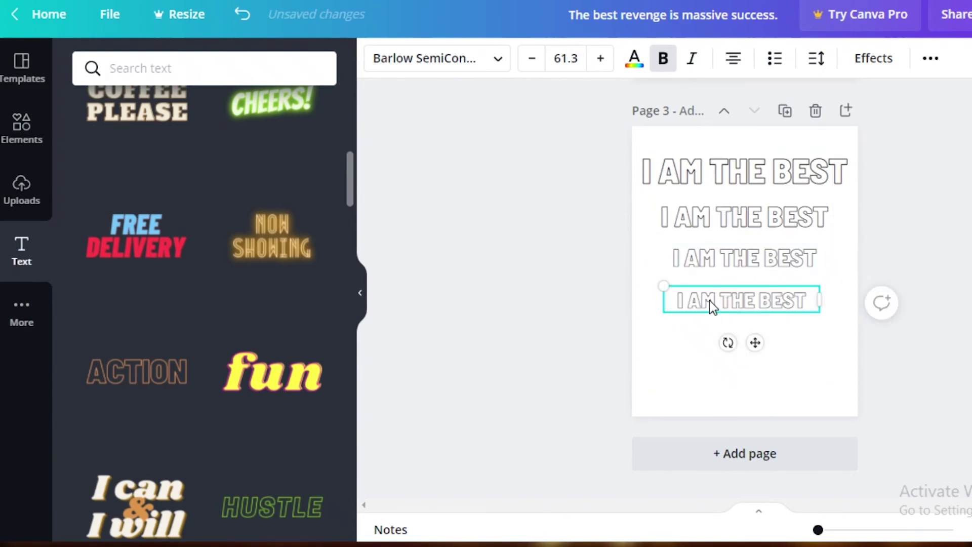
left_click_drag(762, 342, 764, 341)
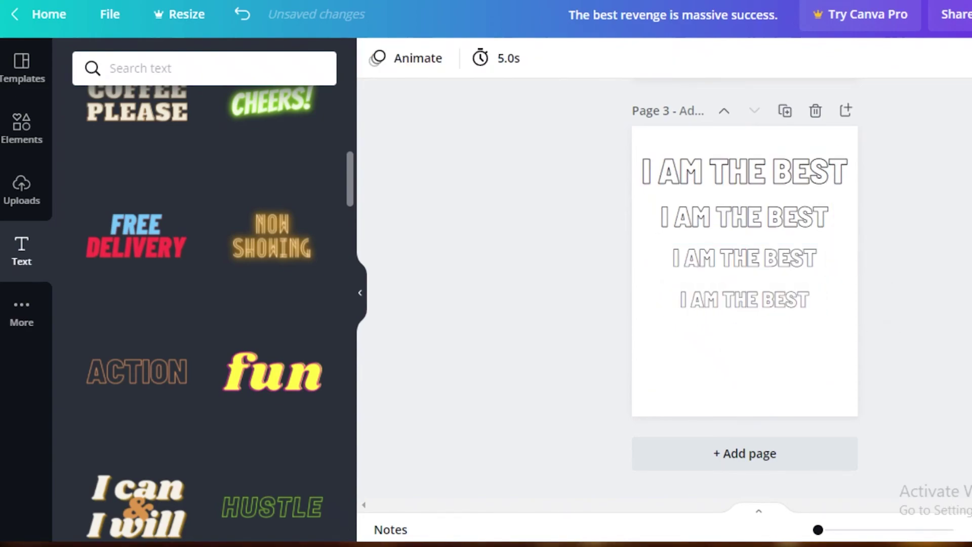
Move the fourth, third and second "I AM THE BEST" lines down on page 3 to space the four lines evenly, keeping them centred
left_click(755, 213)
left_click(775, 304)
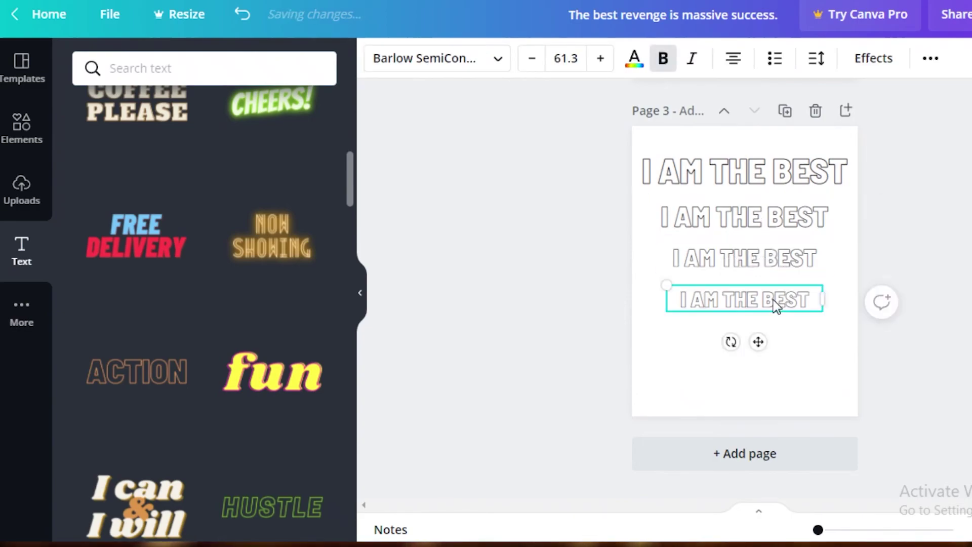
left_click_drag(758, 343, 752, 377)
left_click(740, 258)
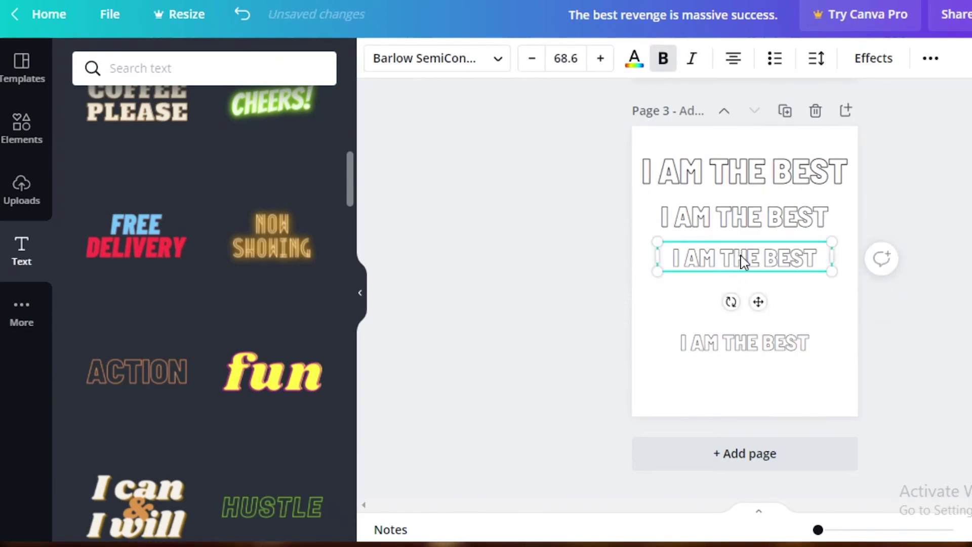
left_click_drag(760, 306, 762, 323)
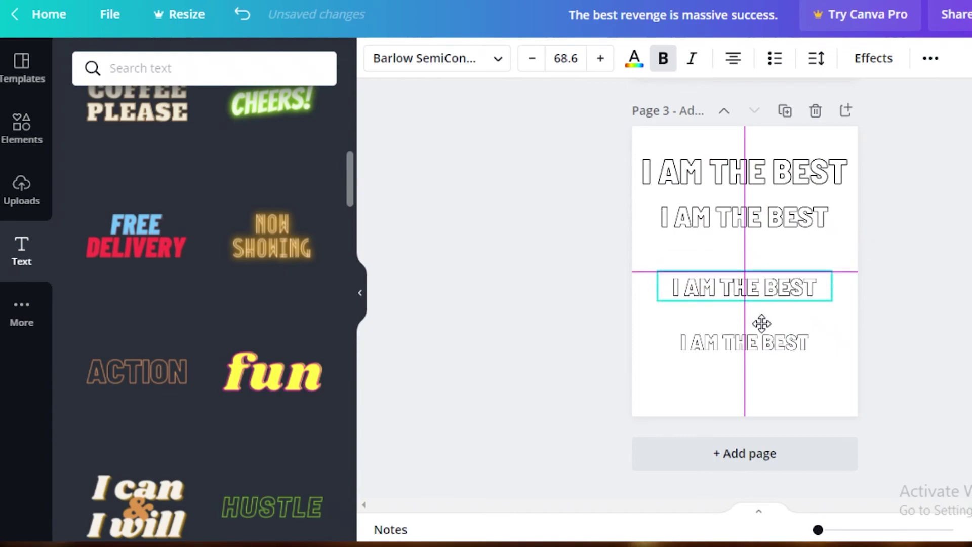
left_click(735, 213)
left_click_drag(754, 264, 758, 279)
left_click(862, 489)
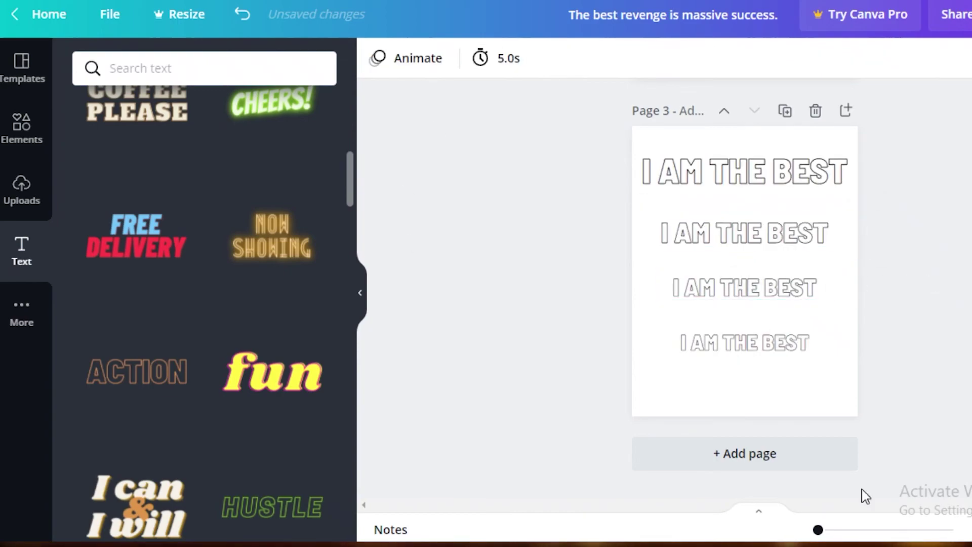